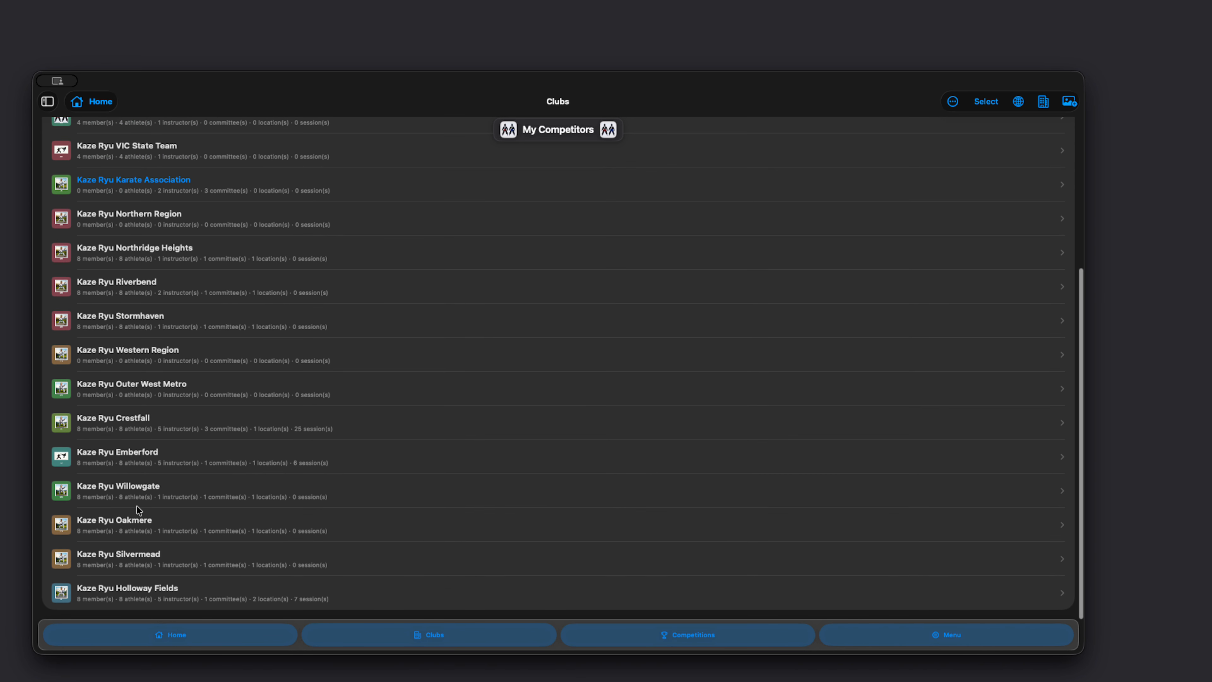
Step: Open the Branding and Theme settings of the Kaze Ryu Crestfall club
click(107, 421)
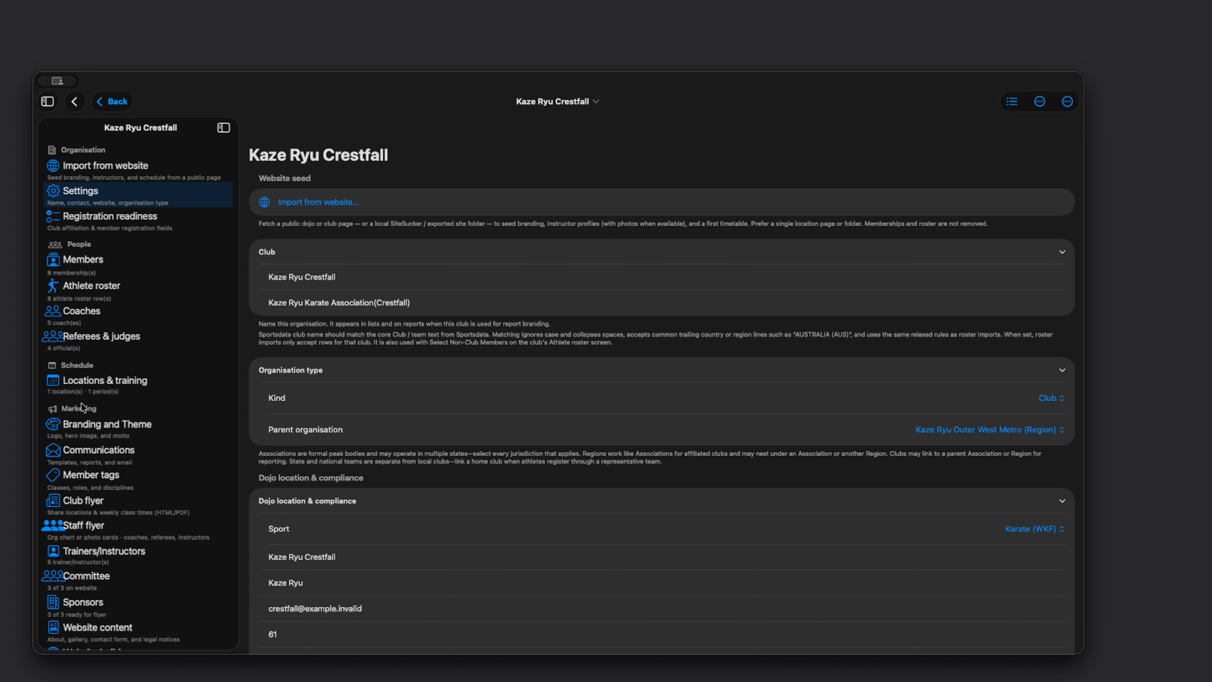
click(85, 428)
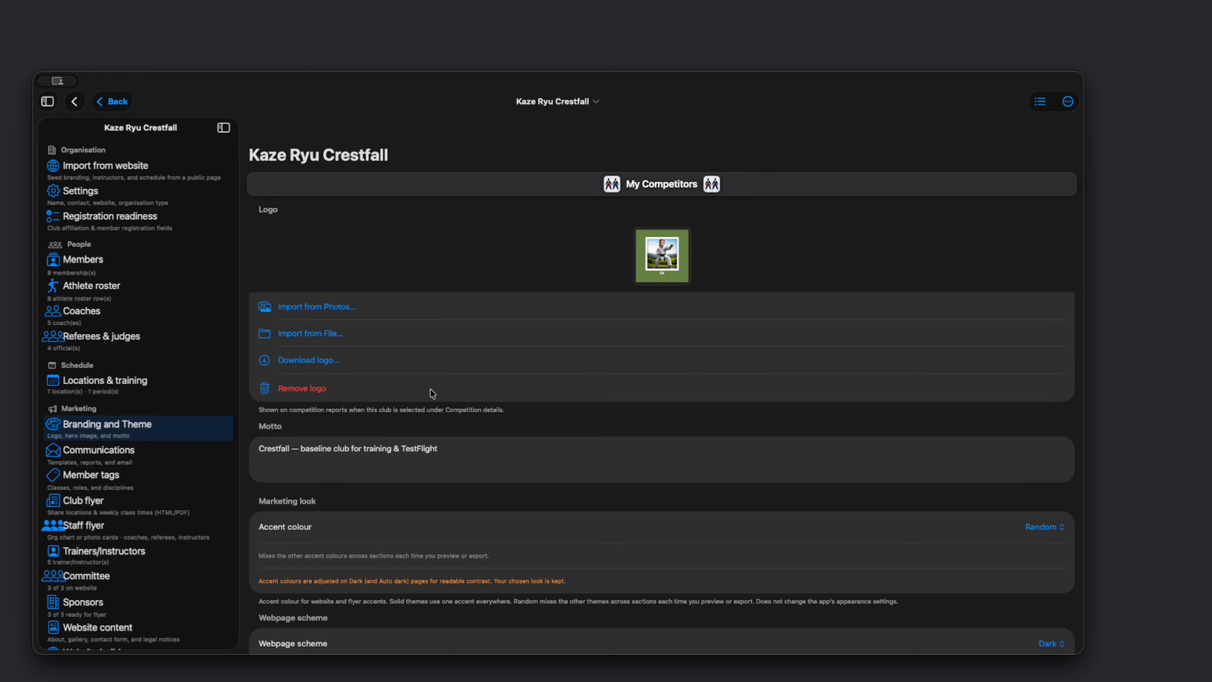
scroll(430, 389, down, 6)
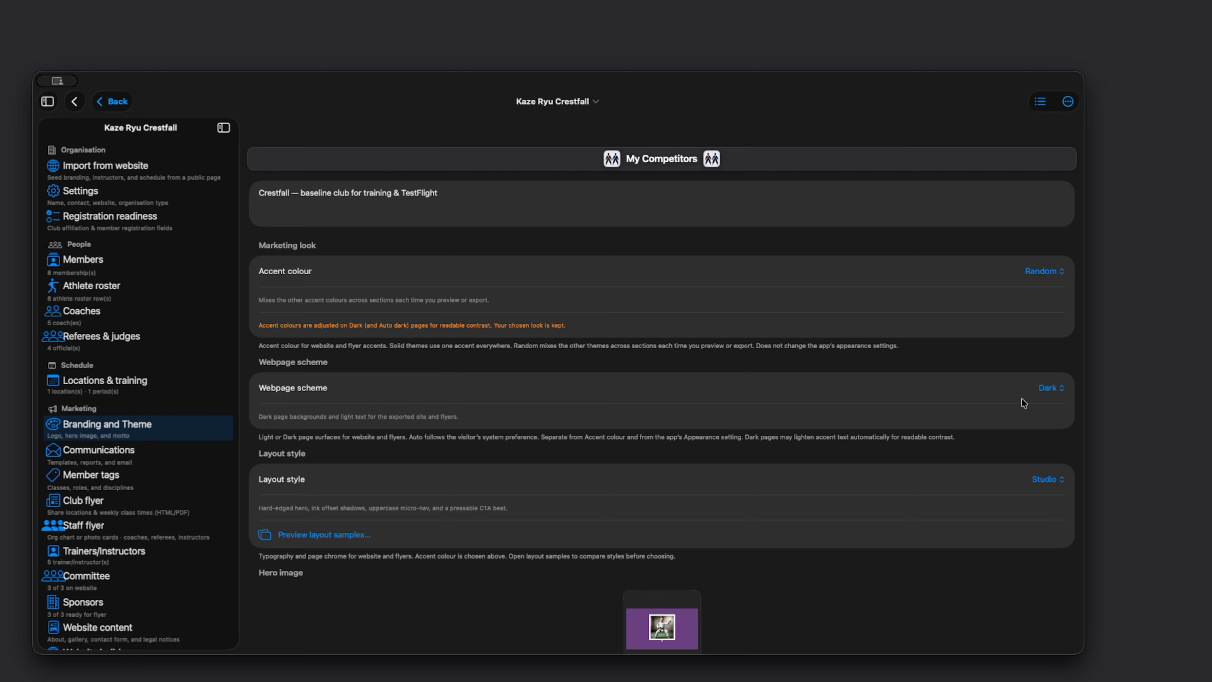
Step: Review the available webpage scheme and layout style options without changing the current choices
click(1044, 387)
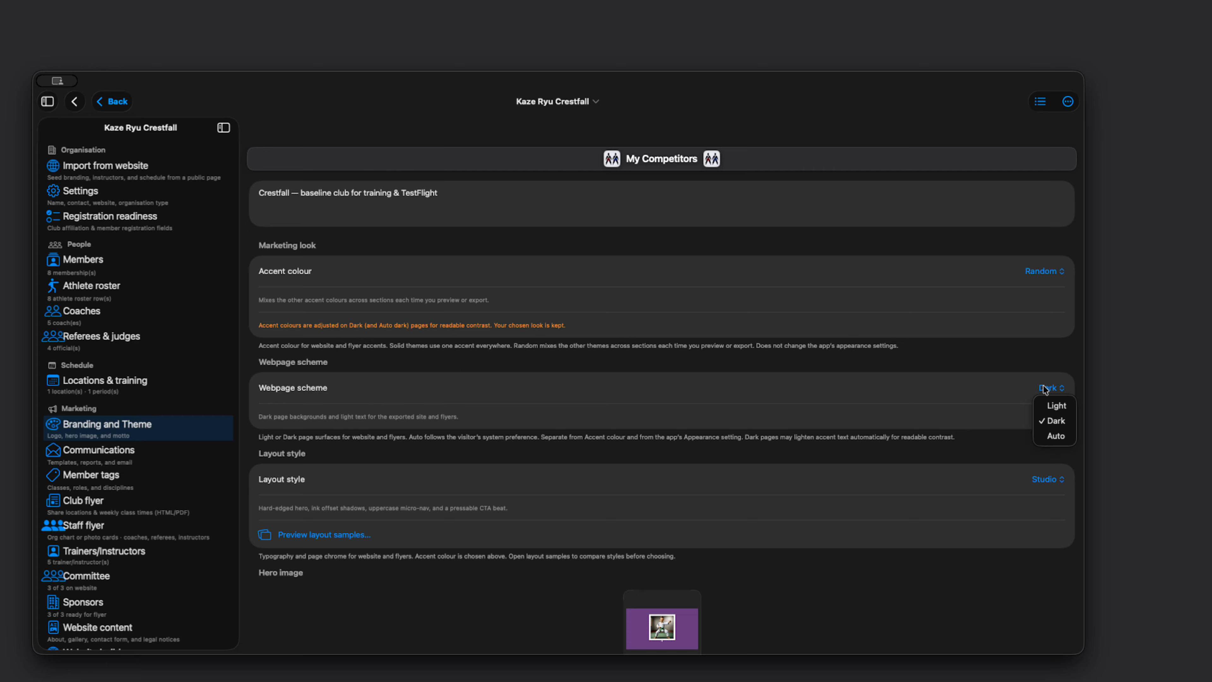
click(964, 475)
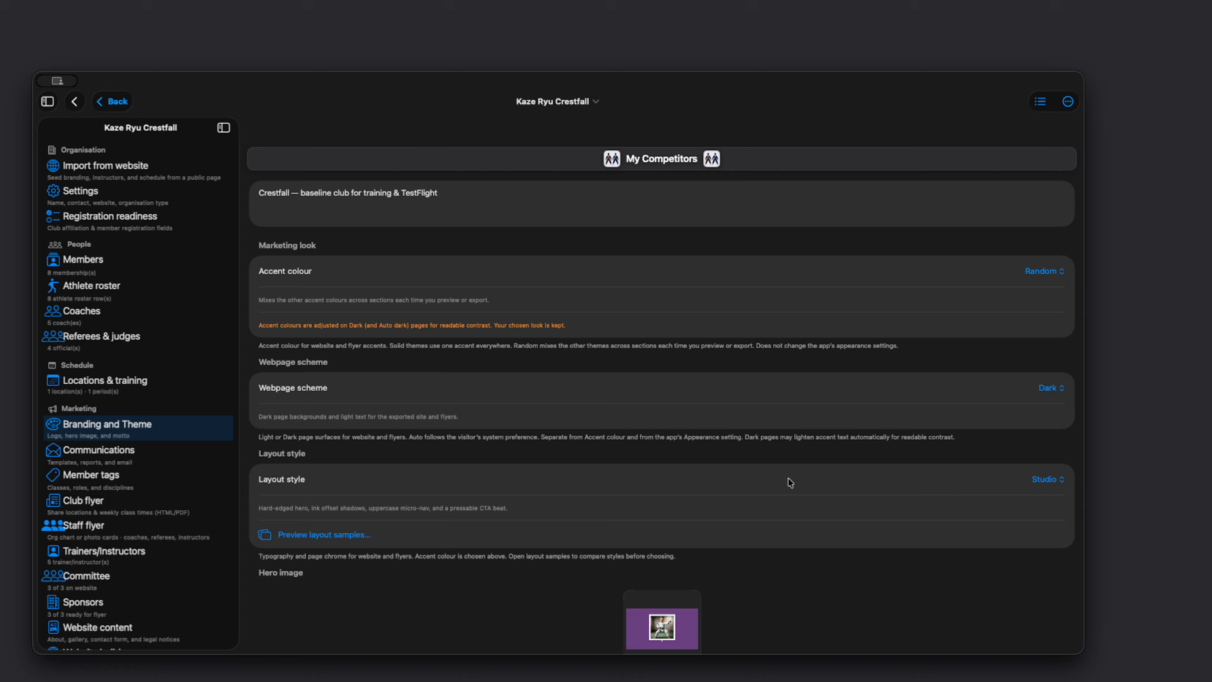
click(1035, 476)
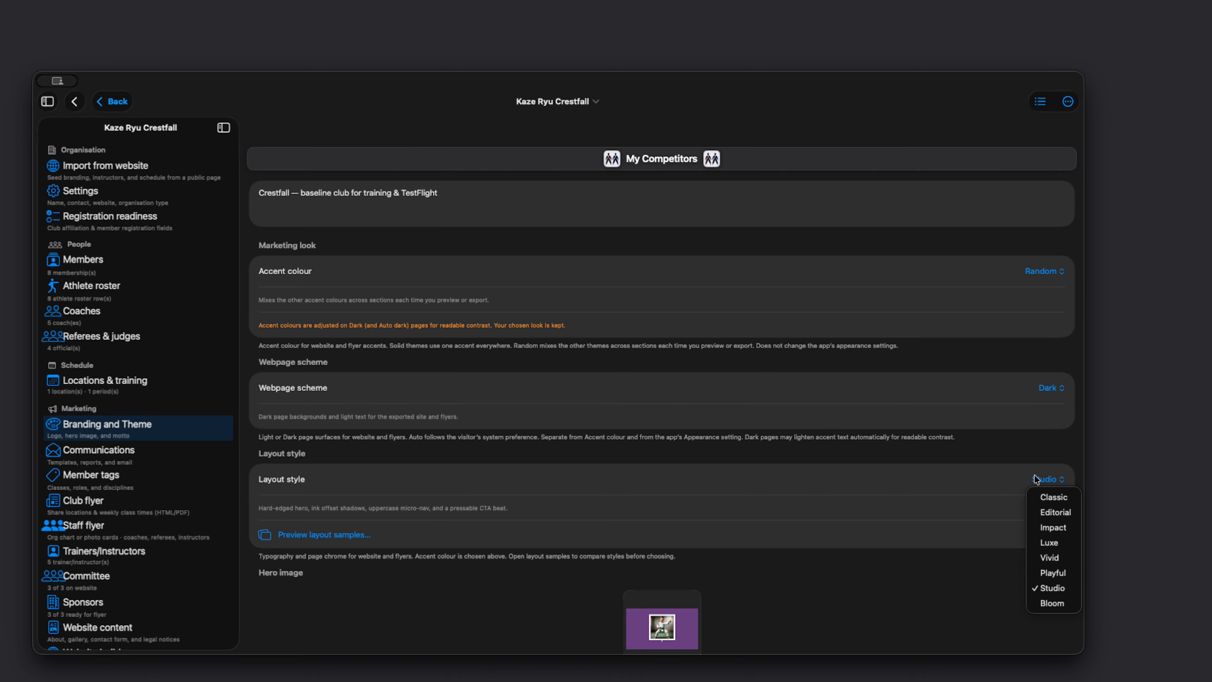
click(733, 501)
Step: Open the layout samples, look through the Classic sample page, and close that preview
click(349, 533)
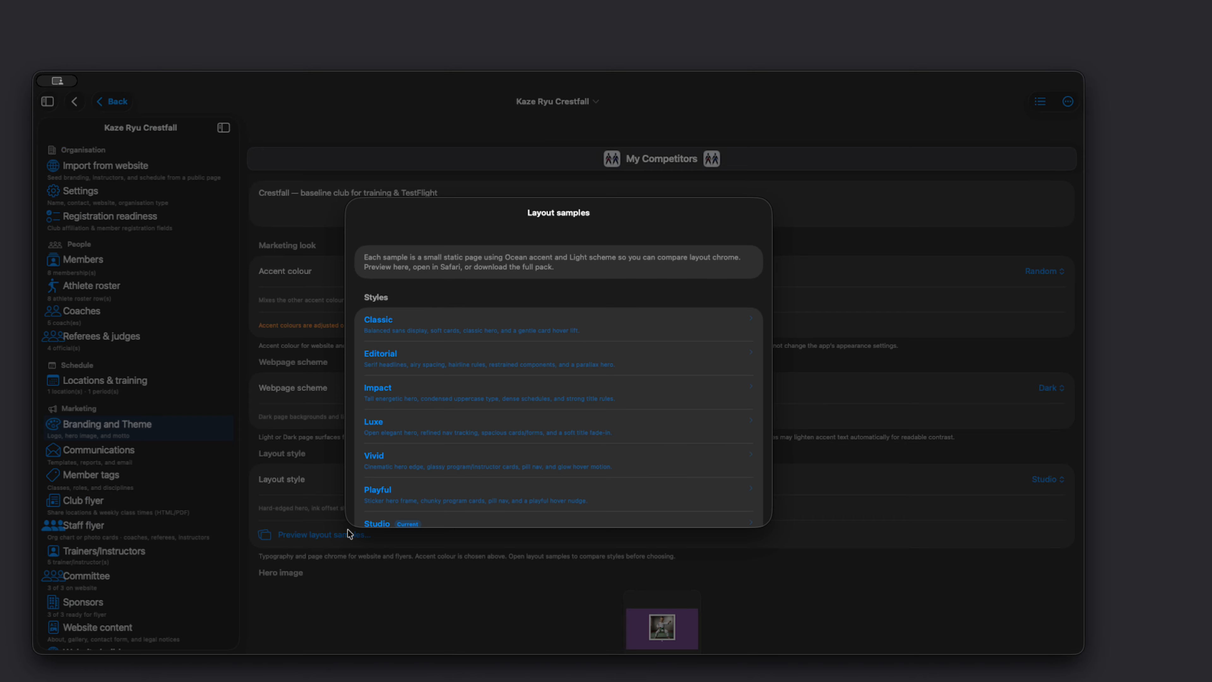
scroll(454, 396, down, 3)
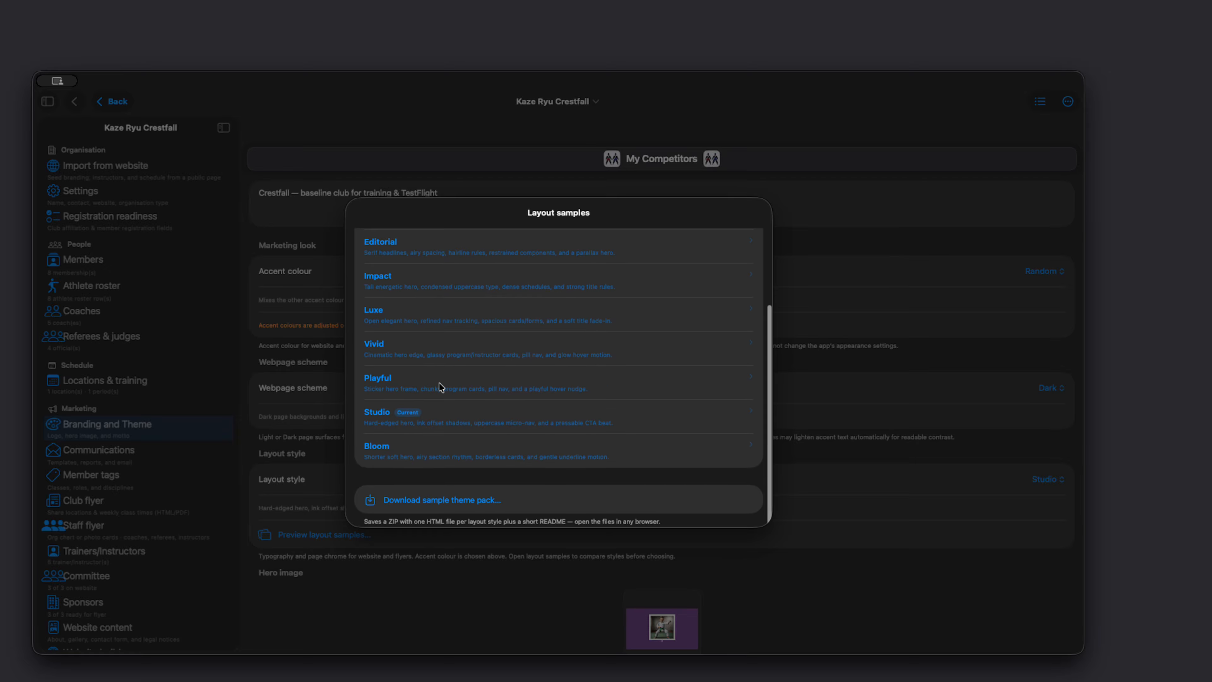
scroll(443, 352, up, 3)
click(403, 289)
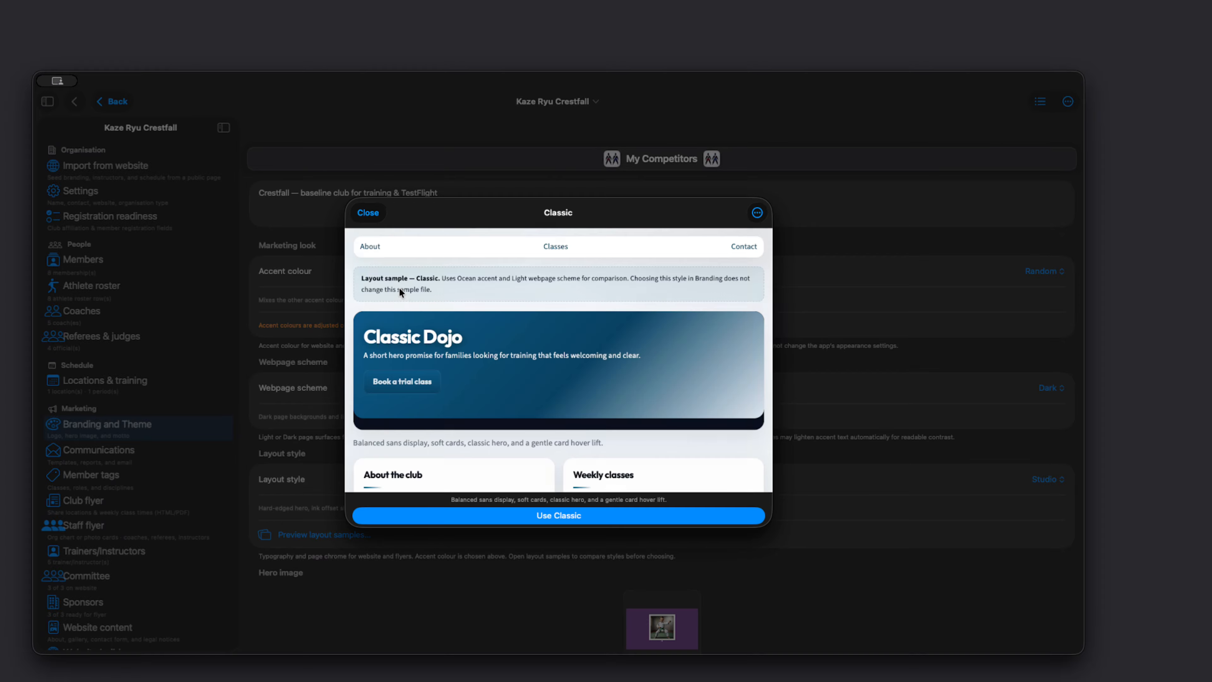
scroll(479, 365, down, 5)
scroll(479, 364, up, 5)
click(376, 214)
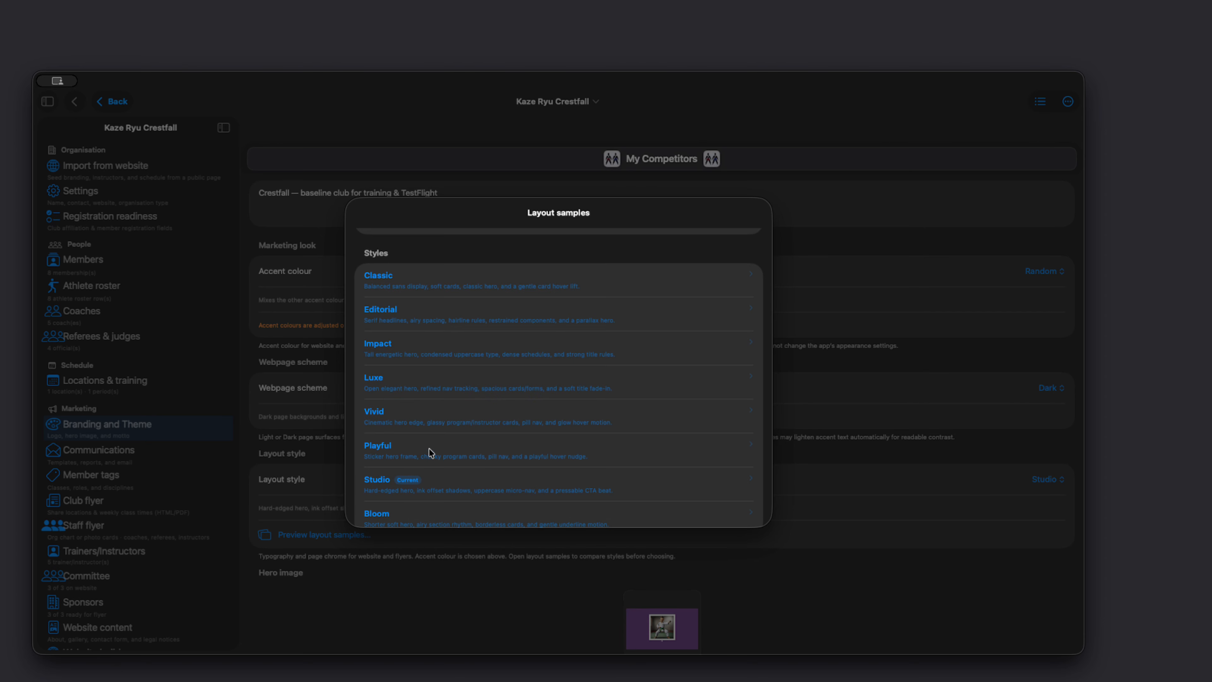
Step: Look through the Studio layout sample page, then close the preview and the layout samples
scroll(429, 453, down, 3)
click(386, 417)
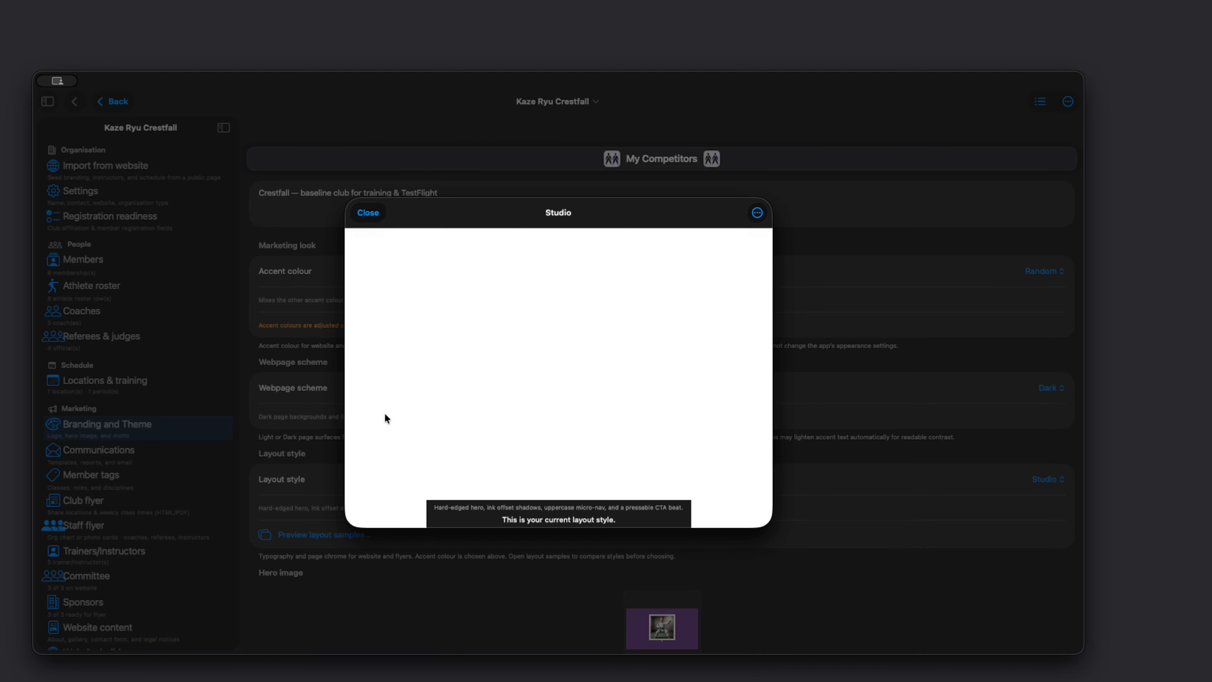
scroll(454, 436, down, 5)
scroll(460, 432, up, 3)
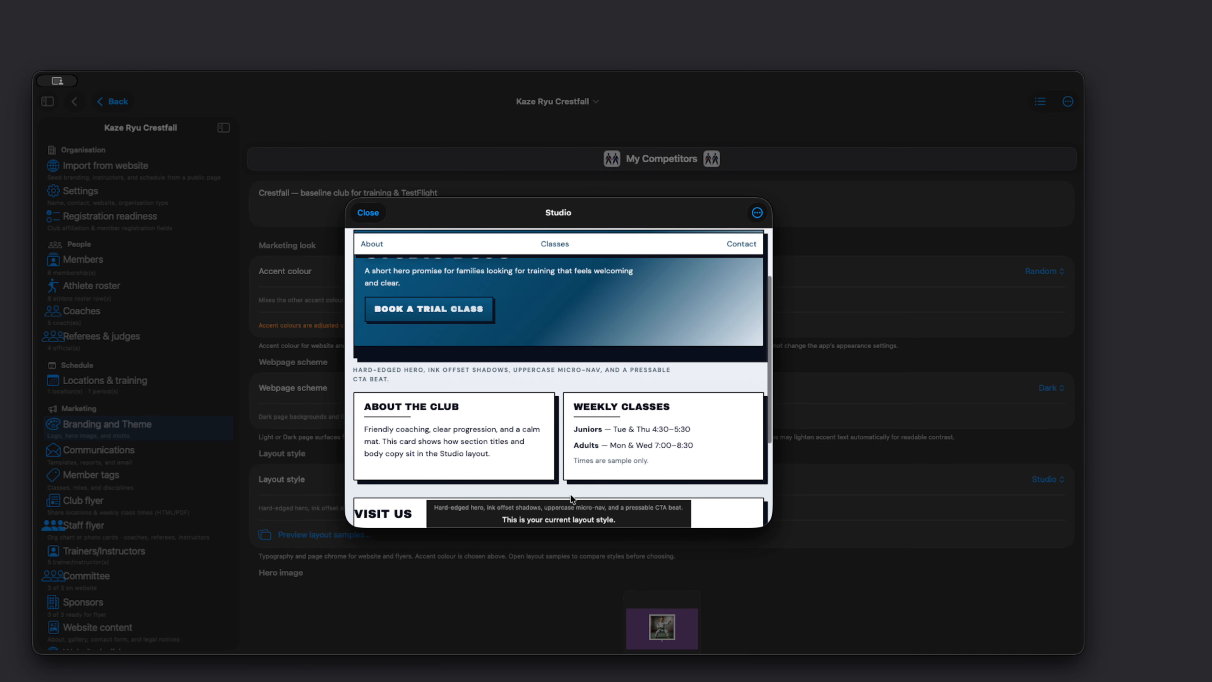
scroll(425, 266, up, 2)
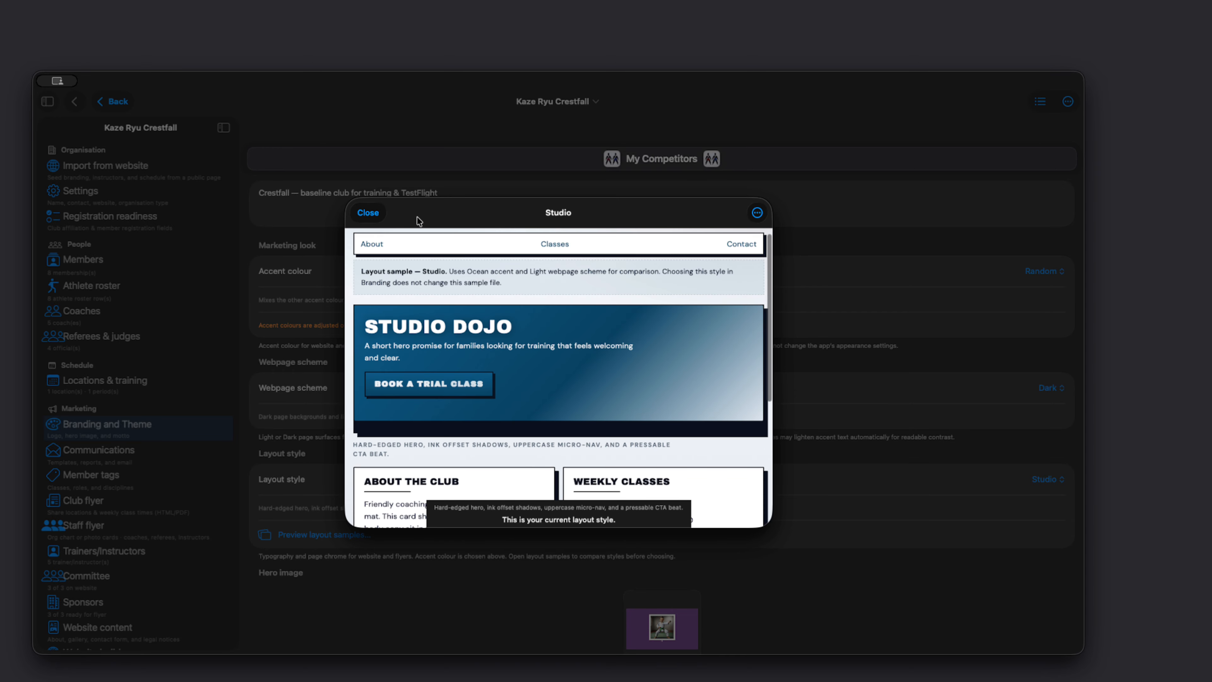
click(369, 213)
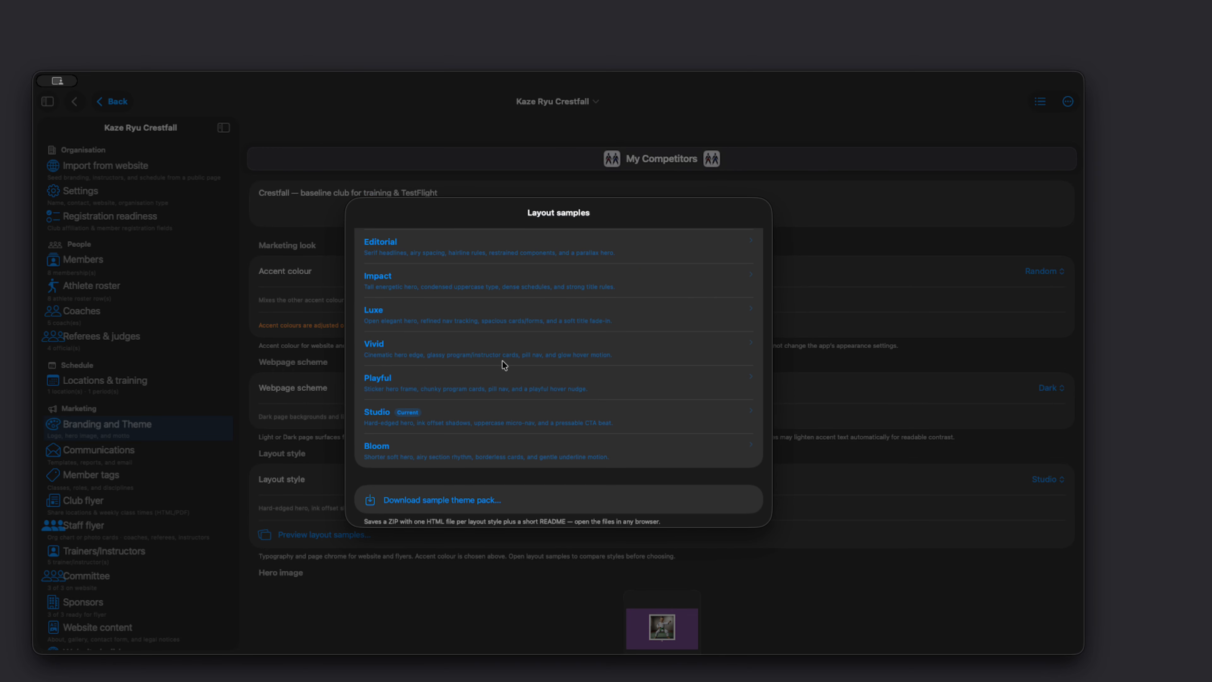
scroll(501, 360, down, 2)
key(Escape)
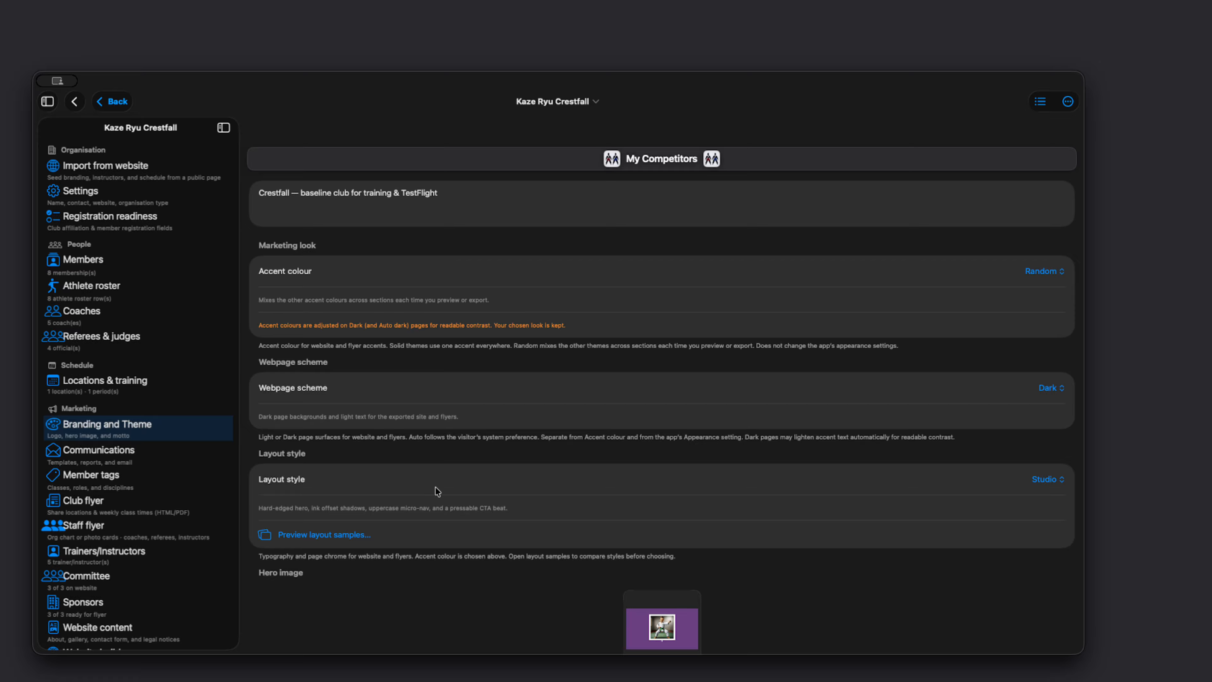
Step: In the website builder's content order, move Program cards above Trust & child safety so it is the first page section
scroll(459, 349, up, 2)
scroll(130, 535, down, 5)
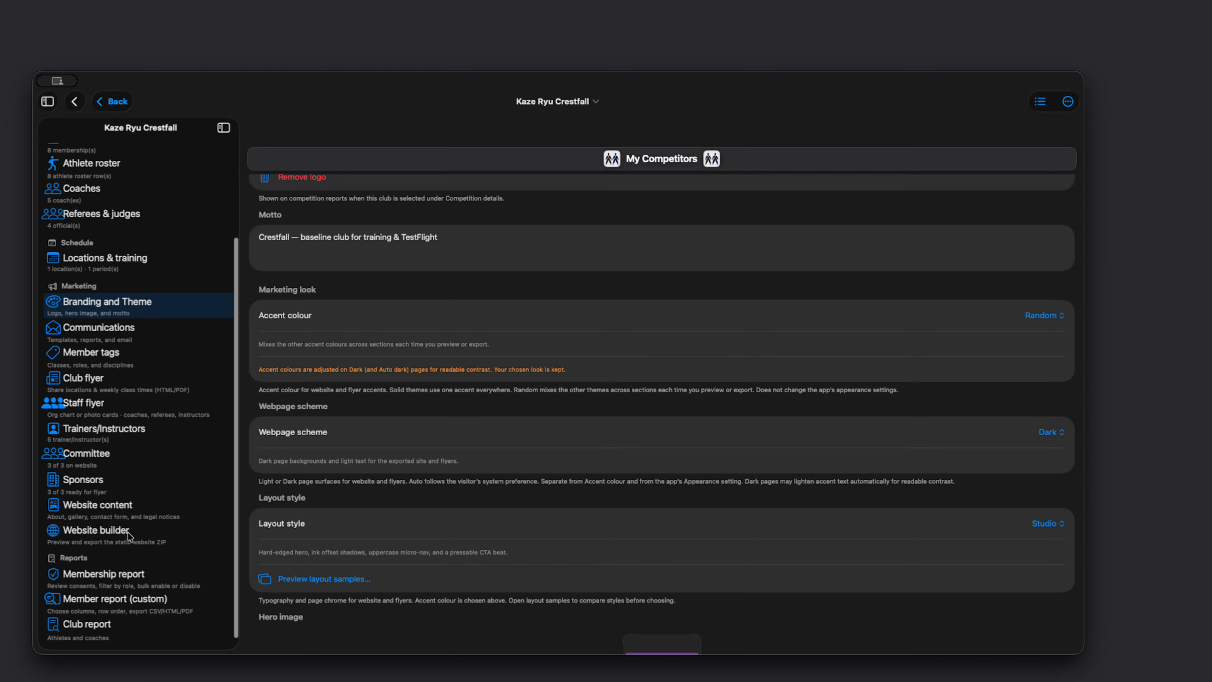
click(90, 535)
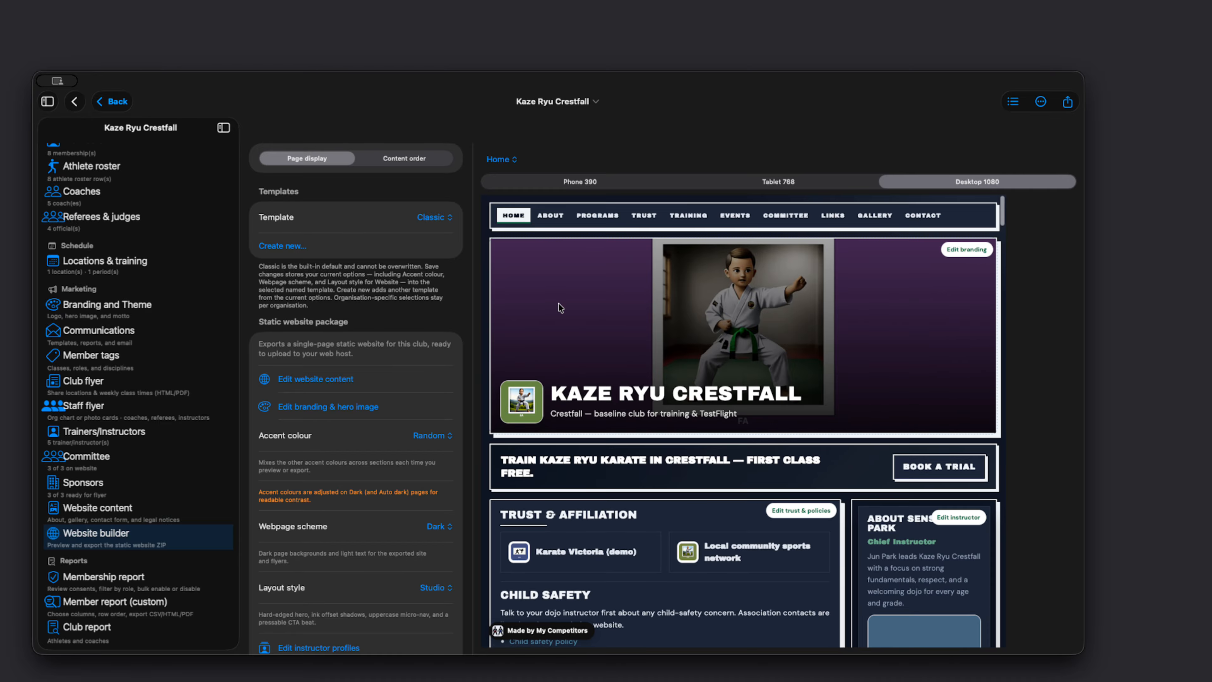
click(414, 158)
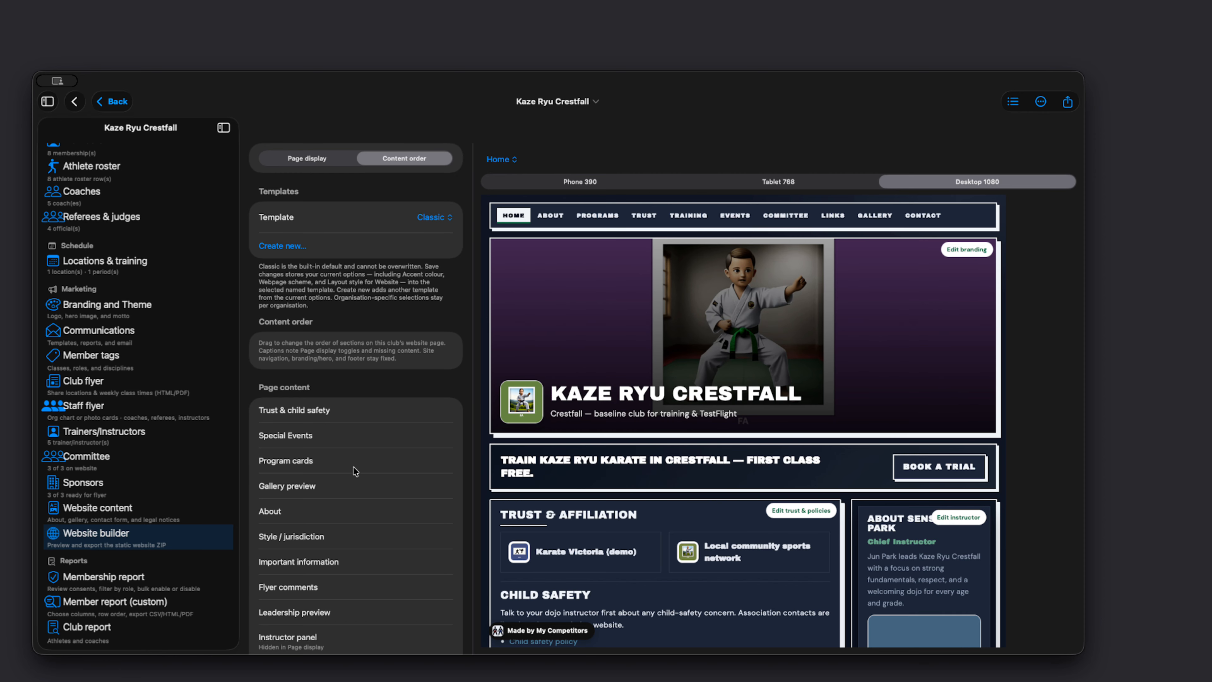
scroll(354, 472, up, 1)
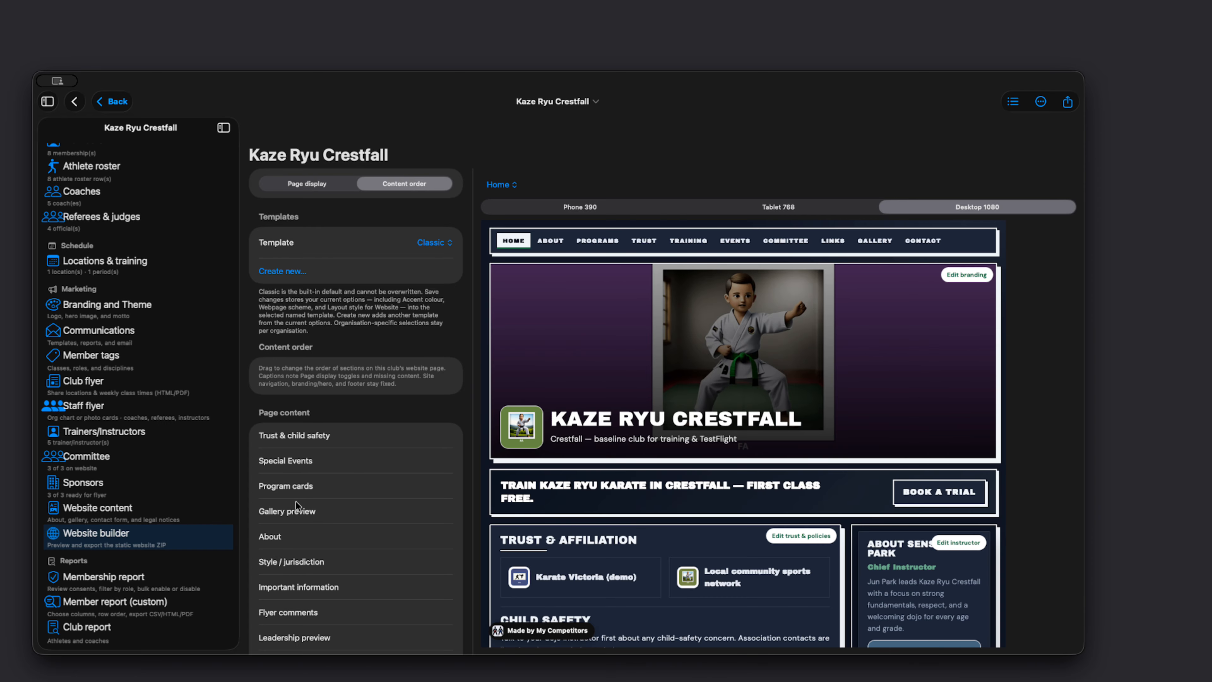
drag(304, 486, 309, 437)
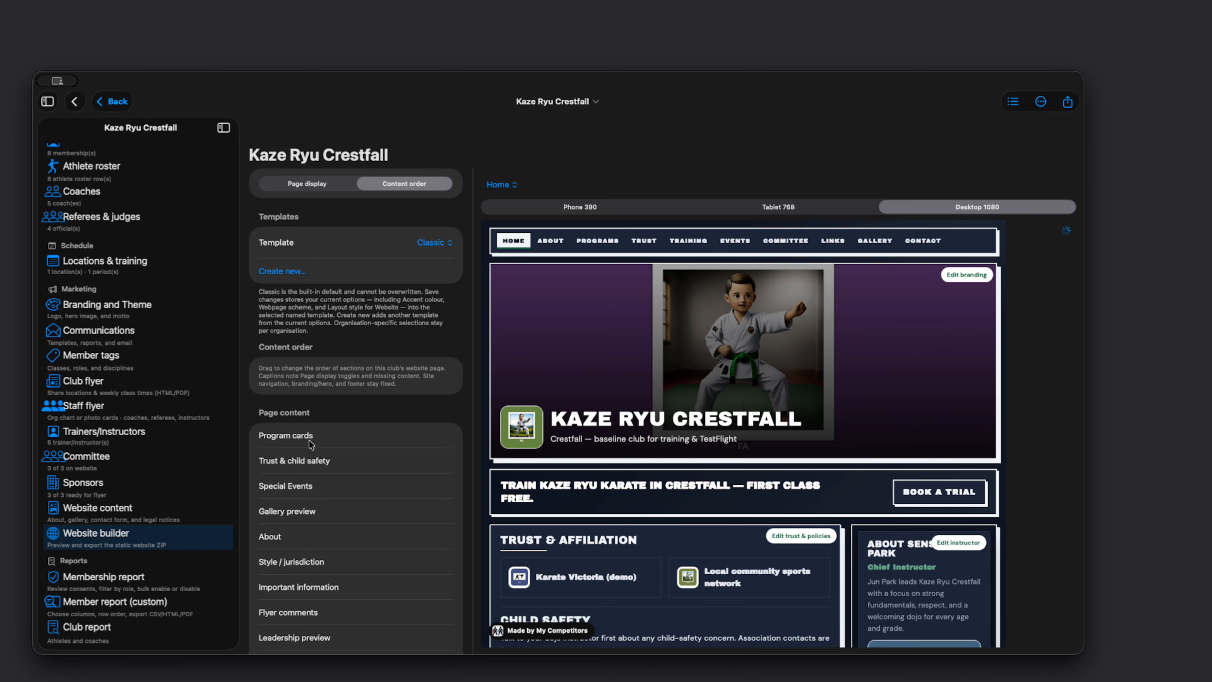
Step: Inspect the Programs section and the section following it in the desktop website preview
scroll(636, 556, down, 3)
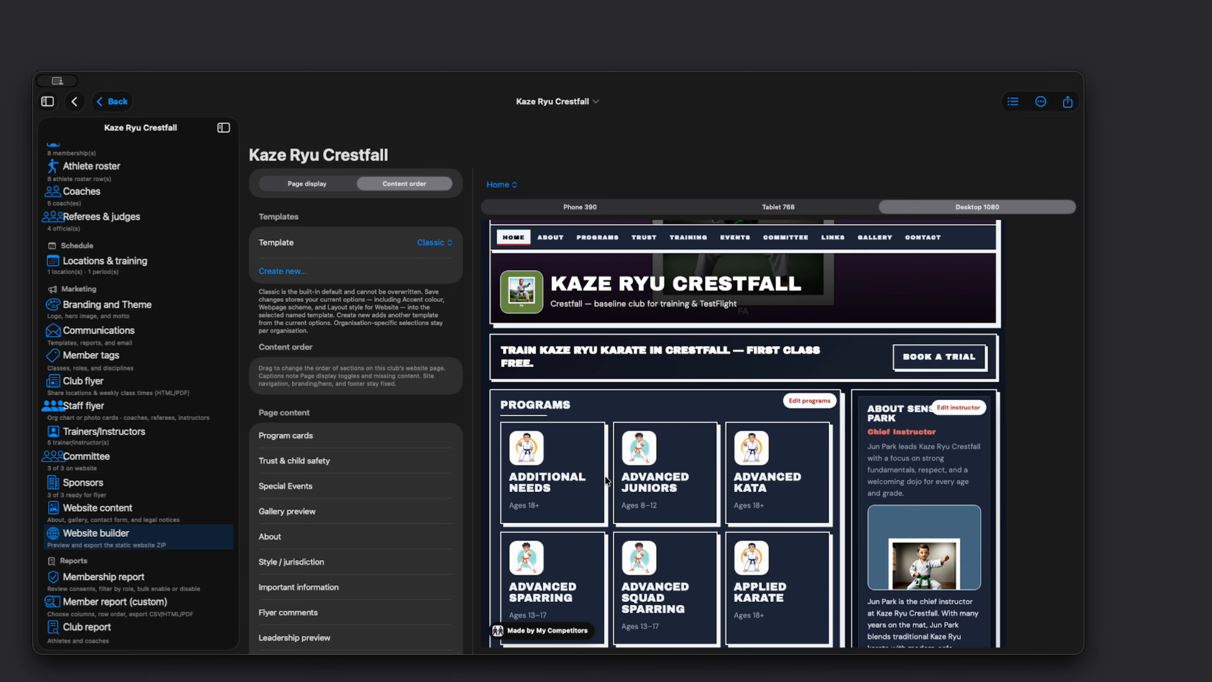
scroll(605, 476, down, 15)
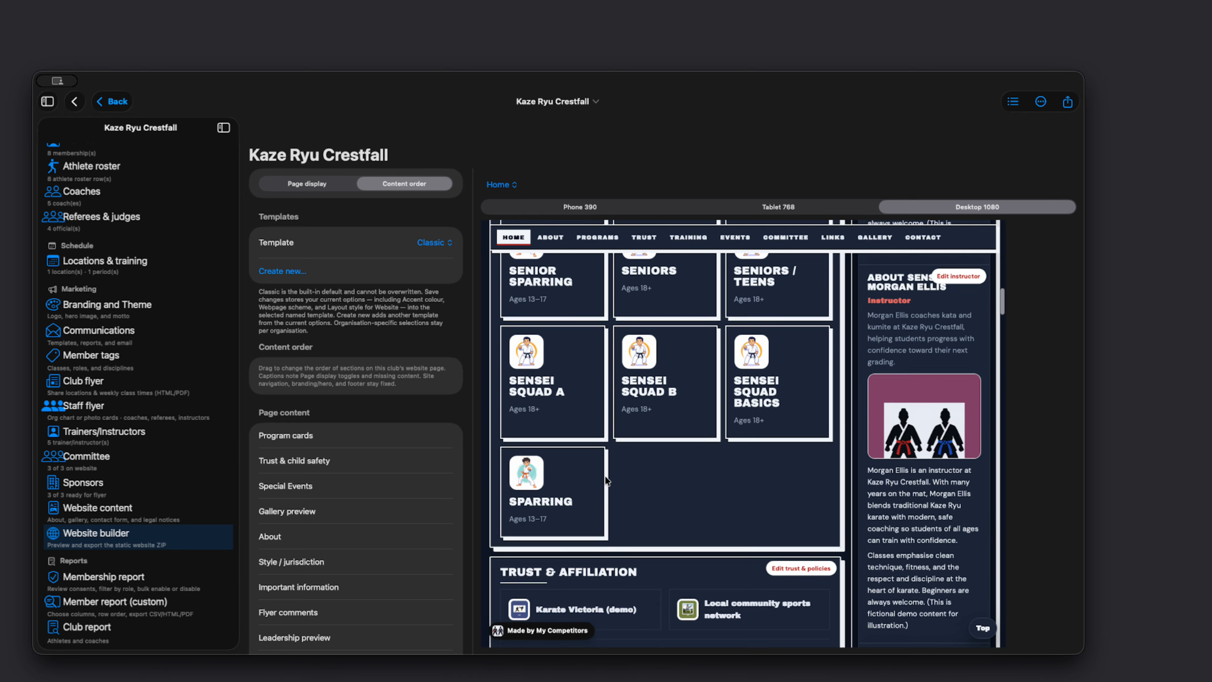
scroll(635, 605, up, 8)
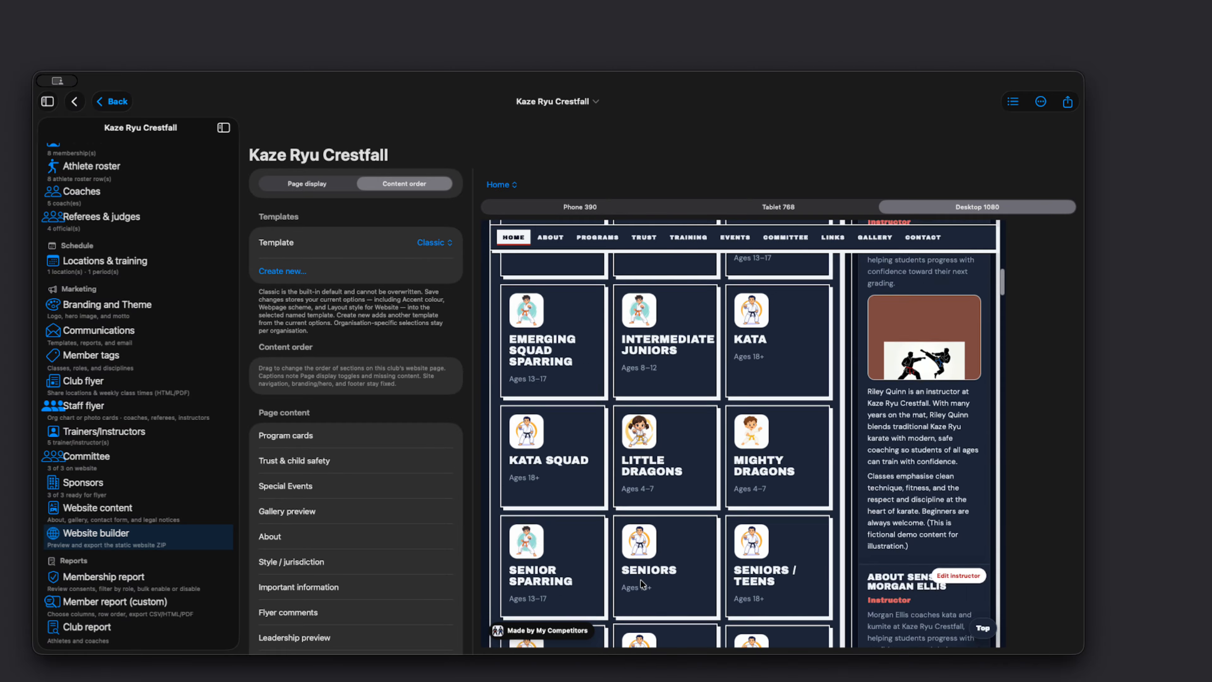
scroll(642, 583, up, 10)
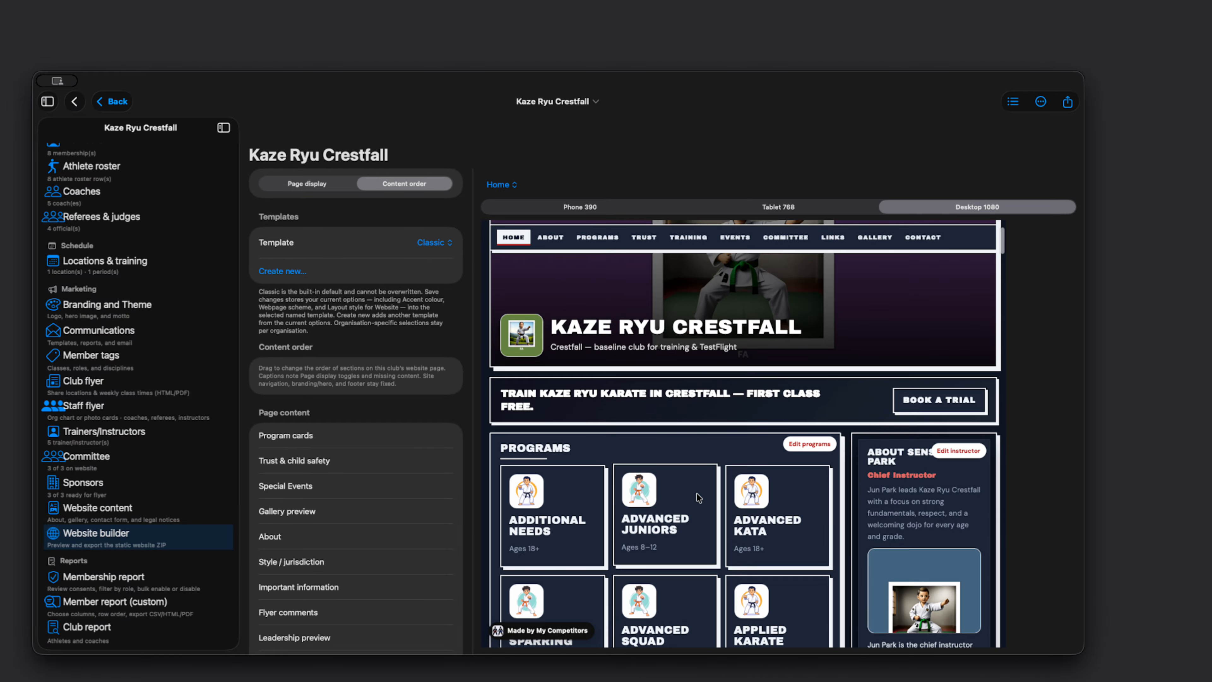
Step: Open the Programs section for editing from the website preview and open its Little Dragons session
click(804, 449)
scroll(525, 418, down, 5)
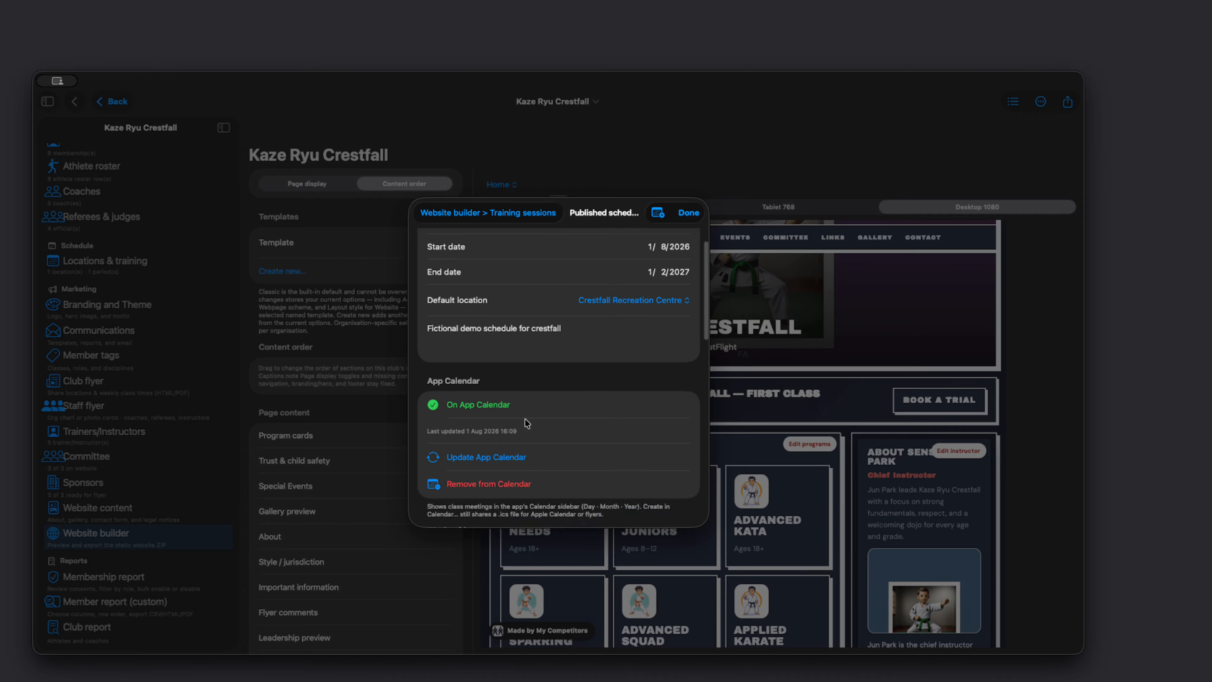
scroll(524, 418, down, 5)
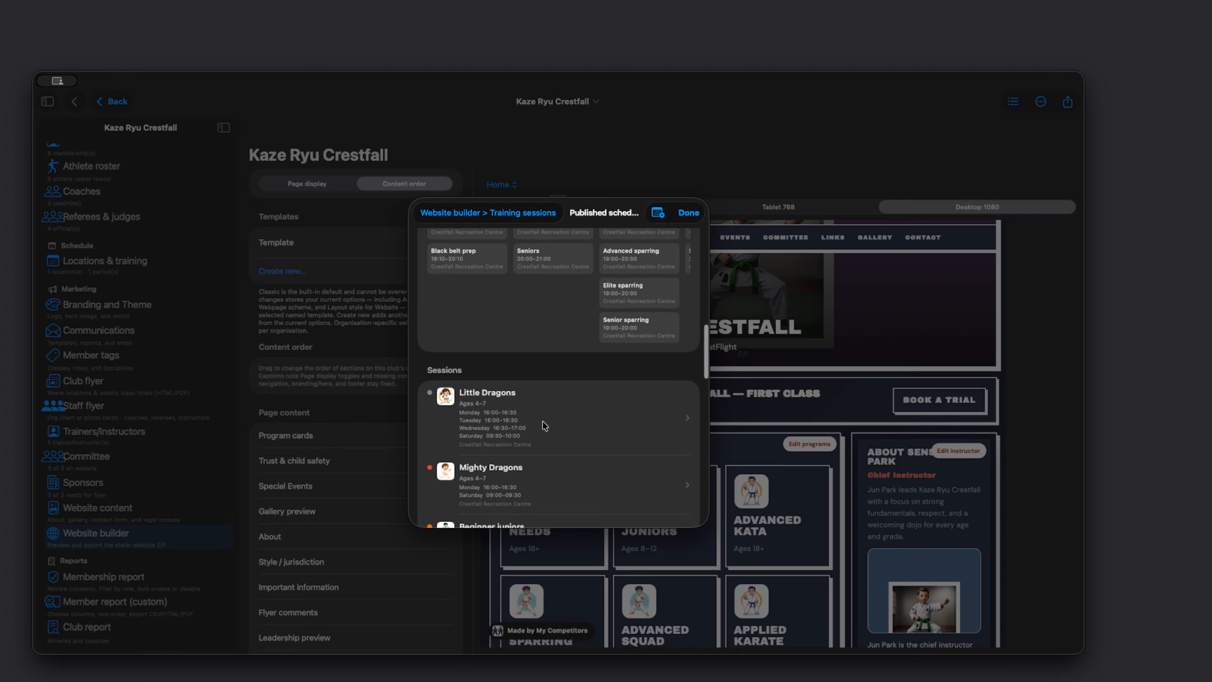
click(542, 422)
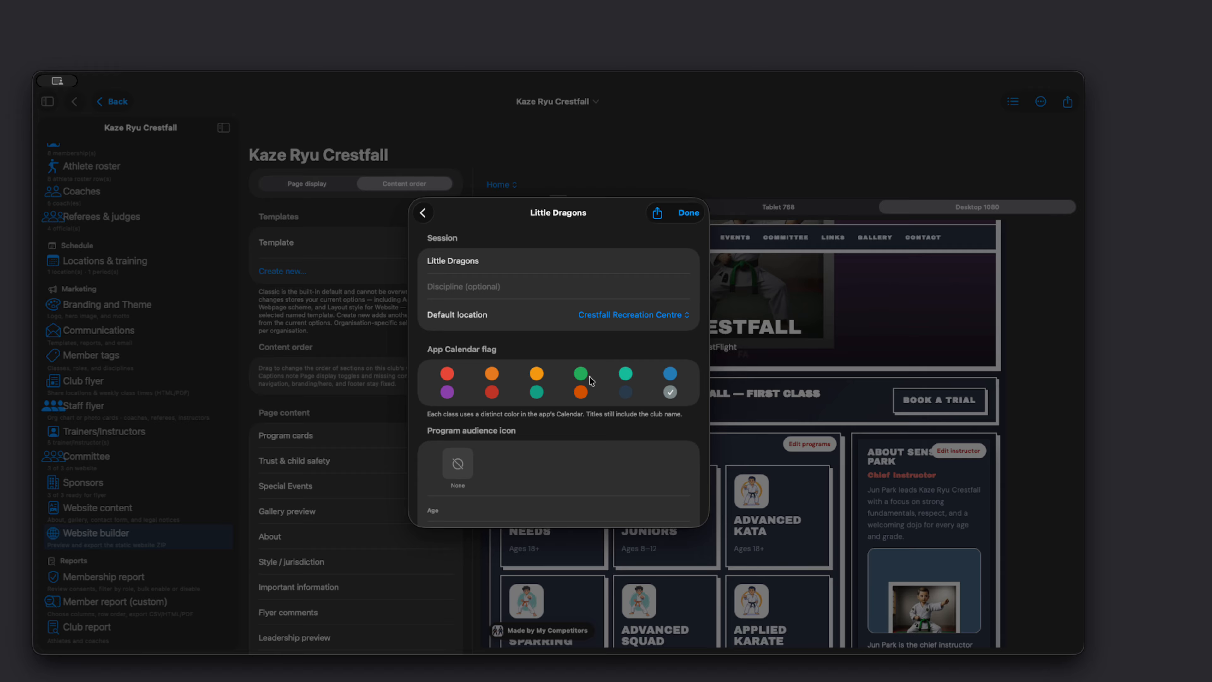
Step: Examine the program audience icons by age, gender, kata and kumite, and belt, plus the age criteria of the Little Dragons session
scroll(576, 433, down, 8)
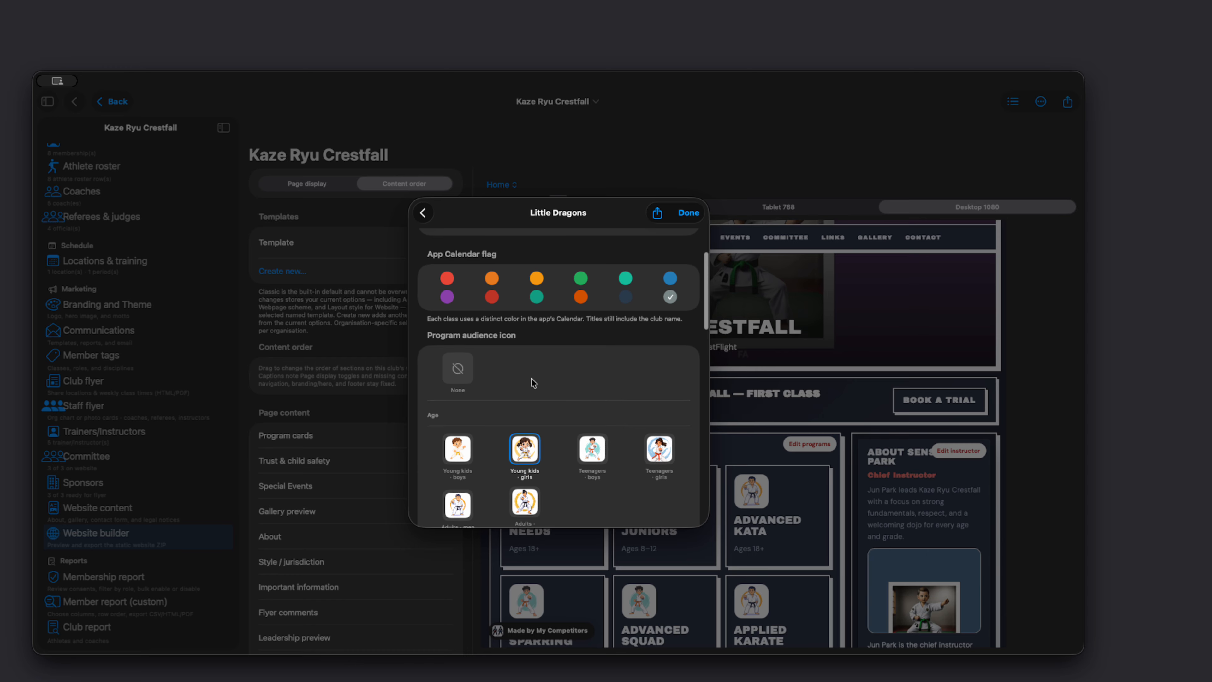
scroll(532, 382, down, 10)
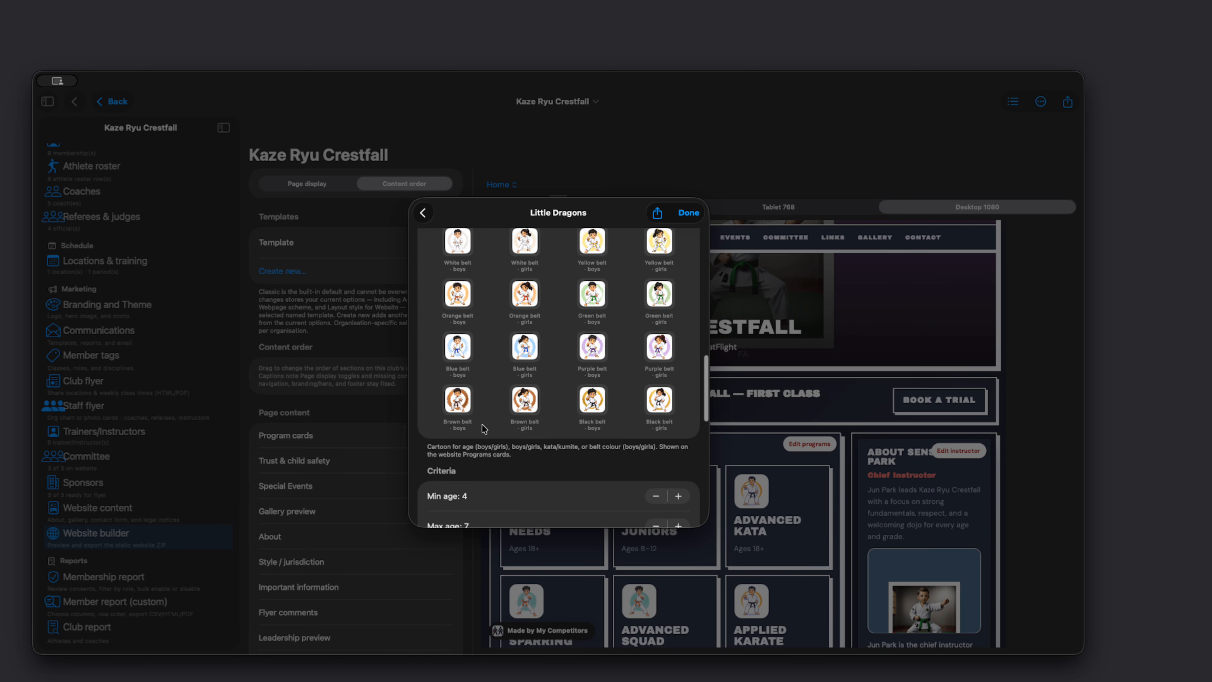
scroll(484, 429, up, 6)
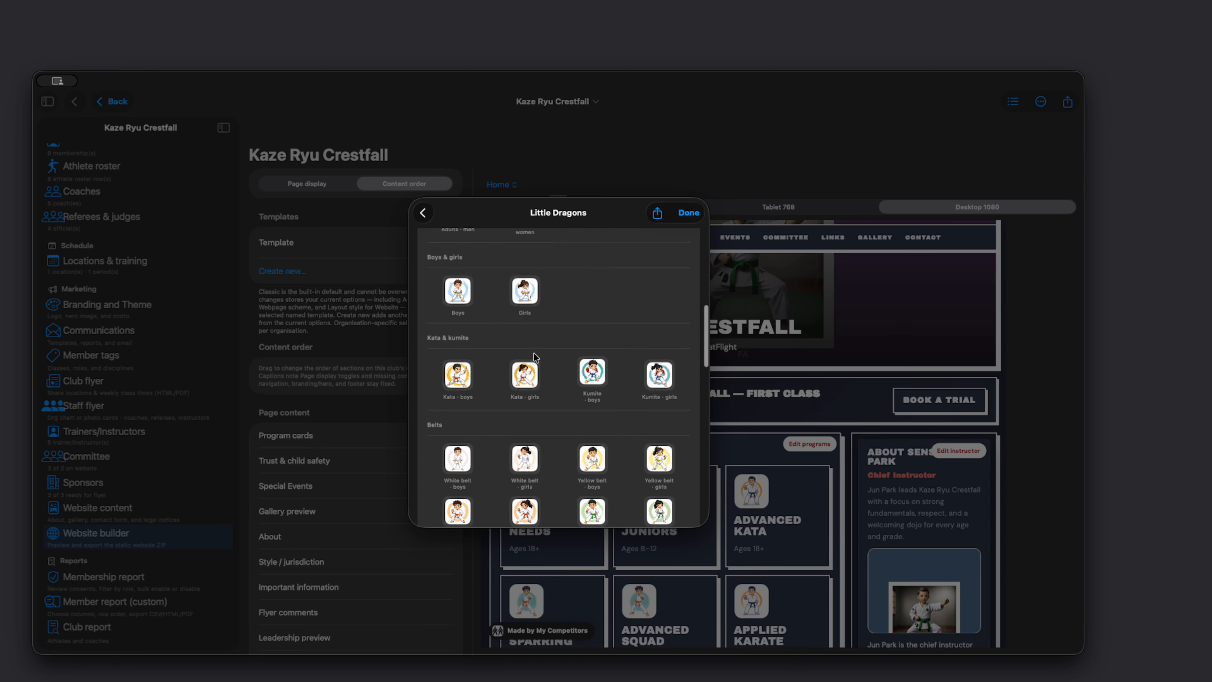
scroll(493, 327, up, 3)
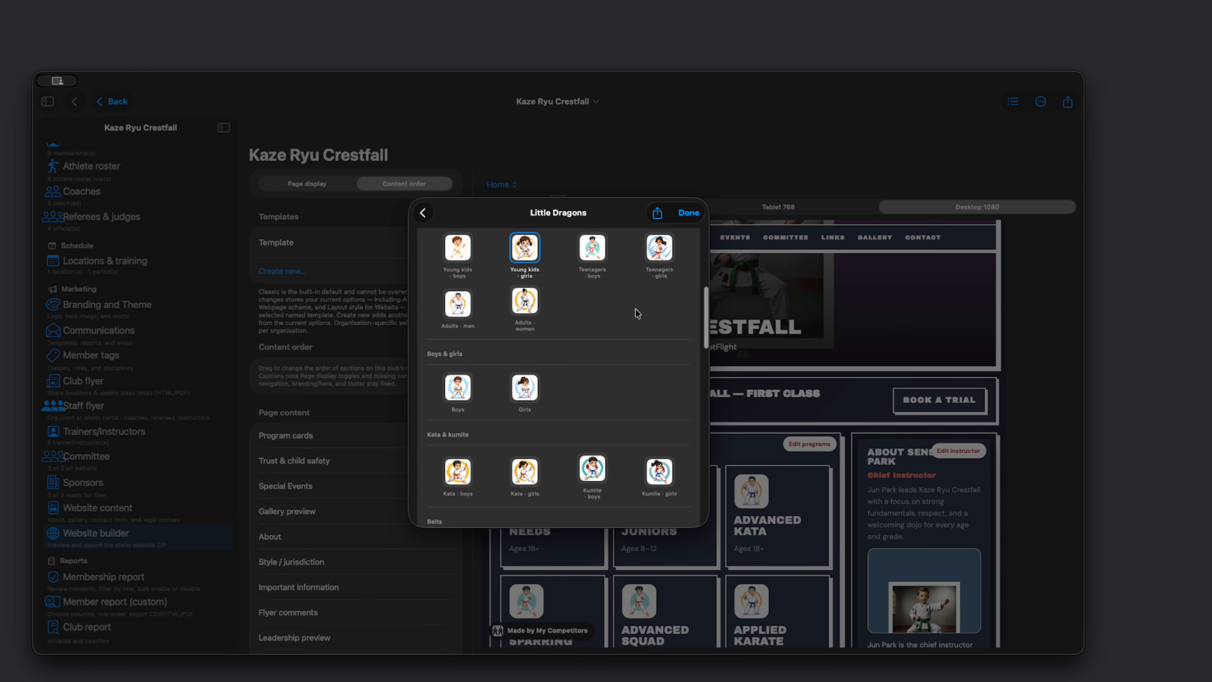
scroll(638, 313, up, 3)
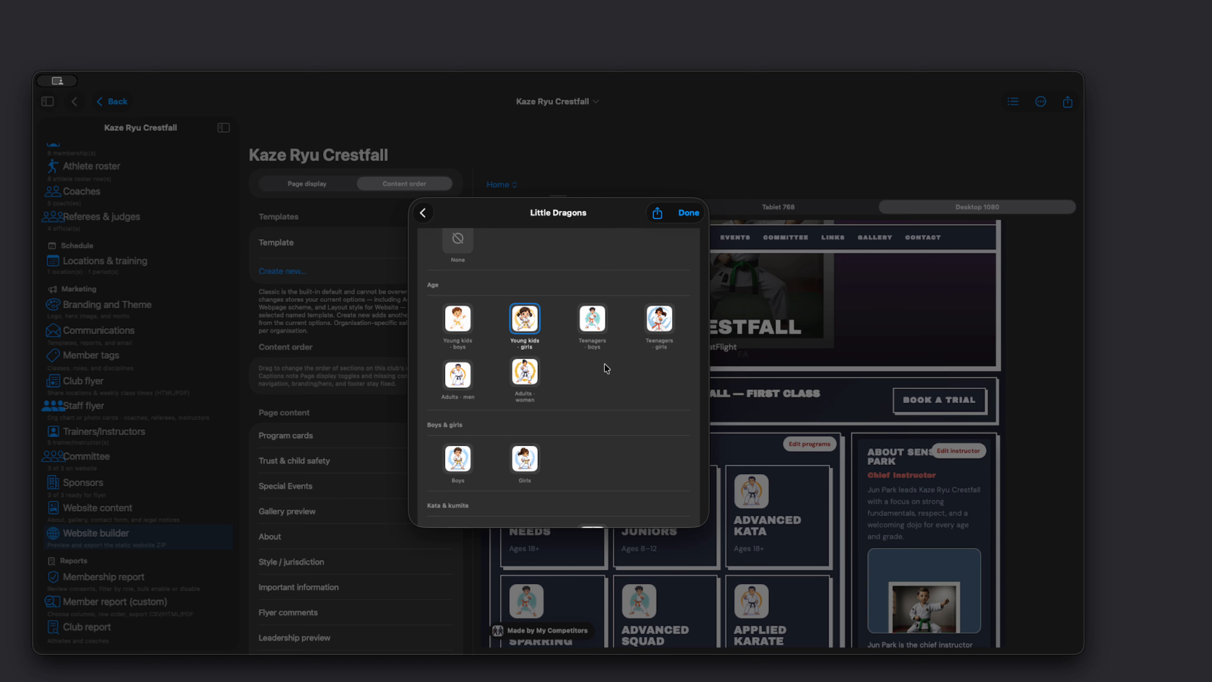
scroll(605, 364, down, 2)
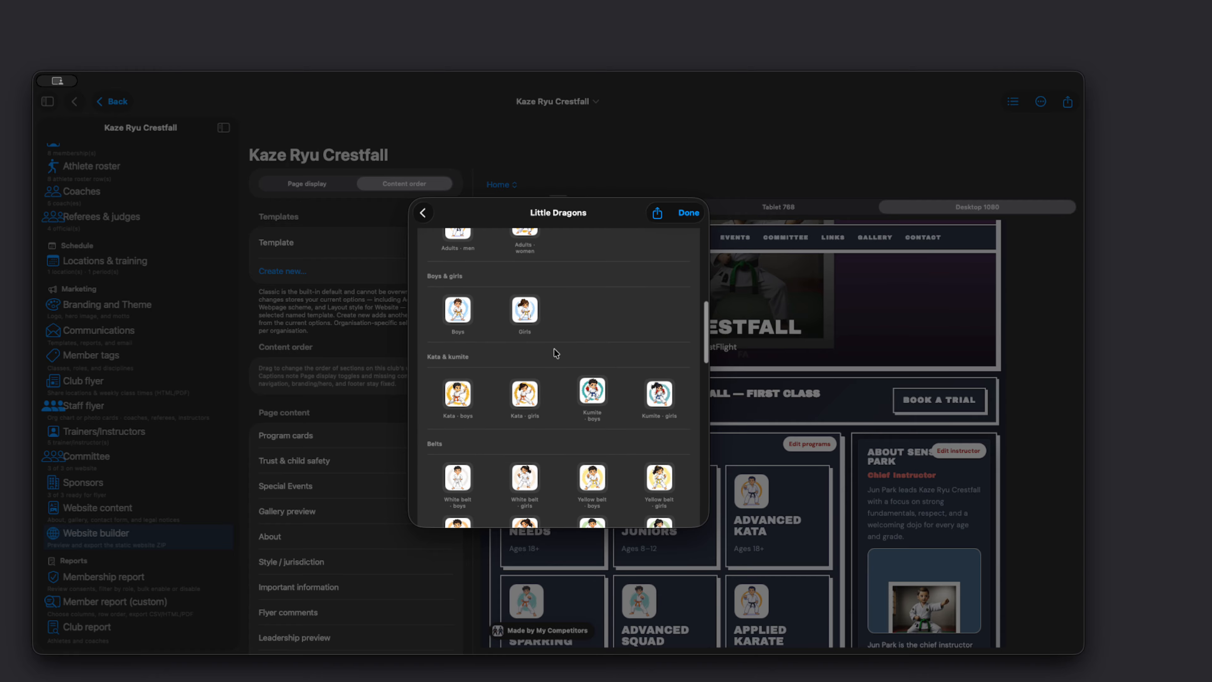
scroll(555, 353, down, 3)
scroll(551, 438, down, 4)
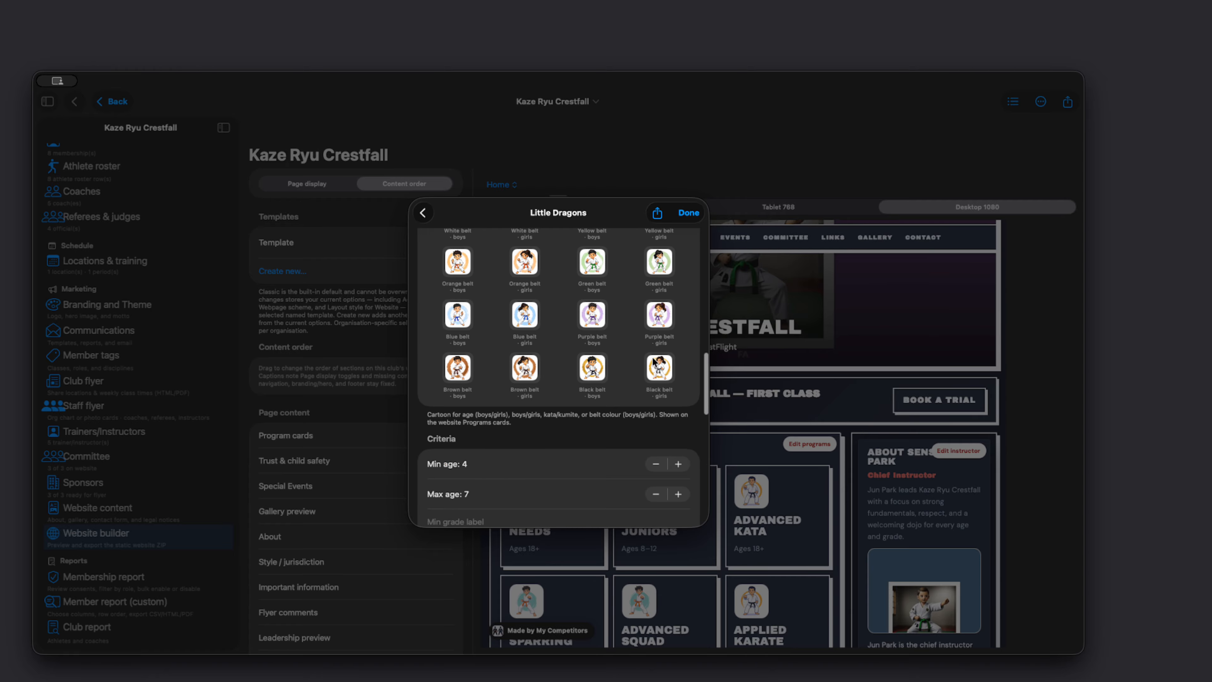
scroll(623, 339, up, 5)
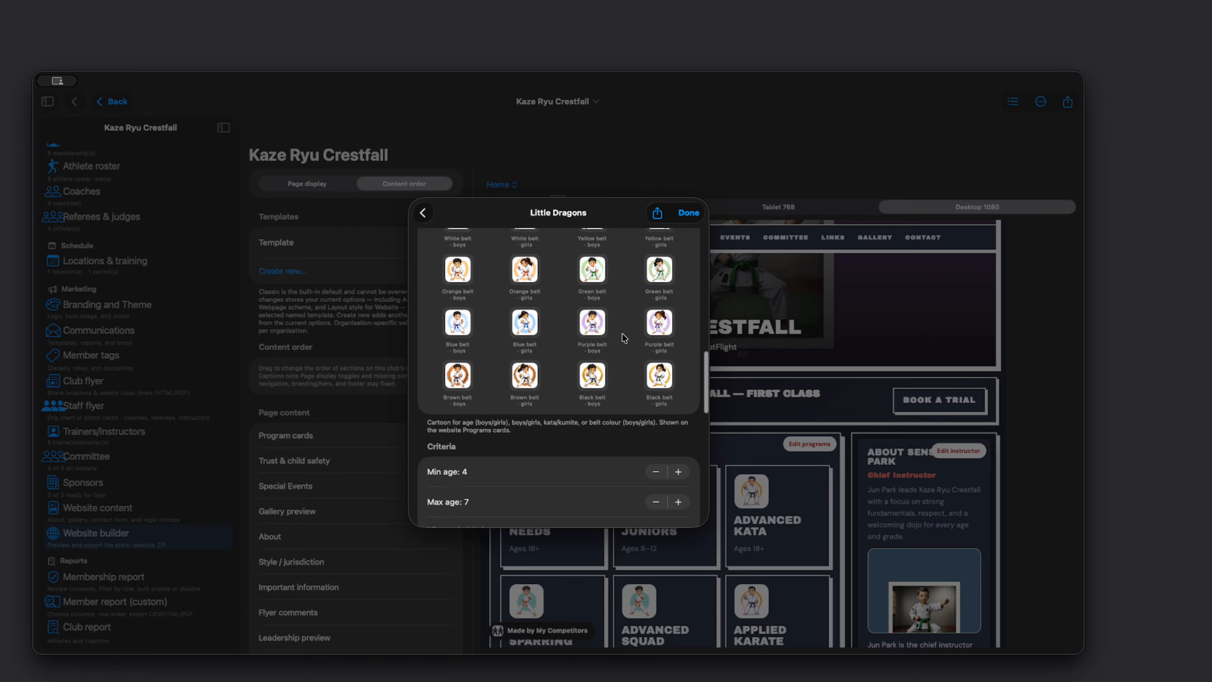
Step: Close the Little Dragons session and the published schedule, and inspect the Programs cards in the desktop website preview
click(689, 214)
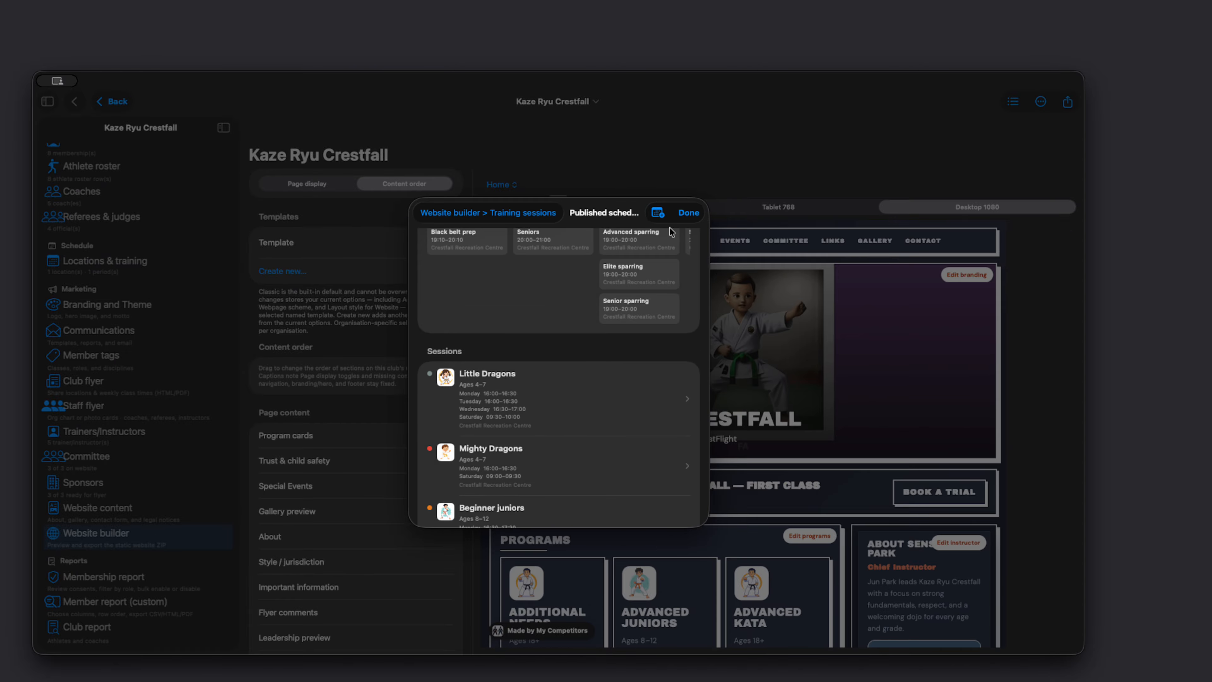
click(689, 213)
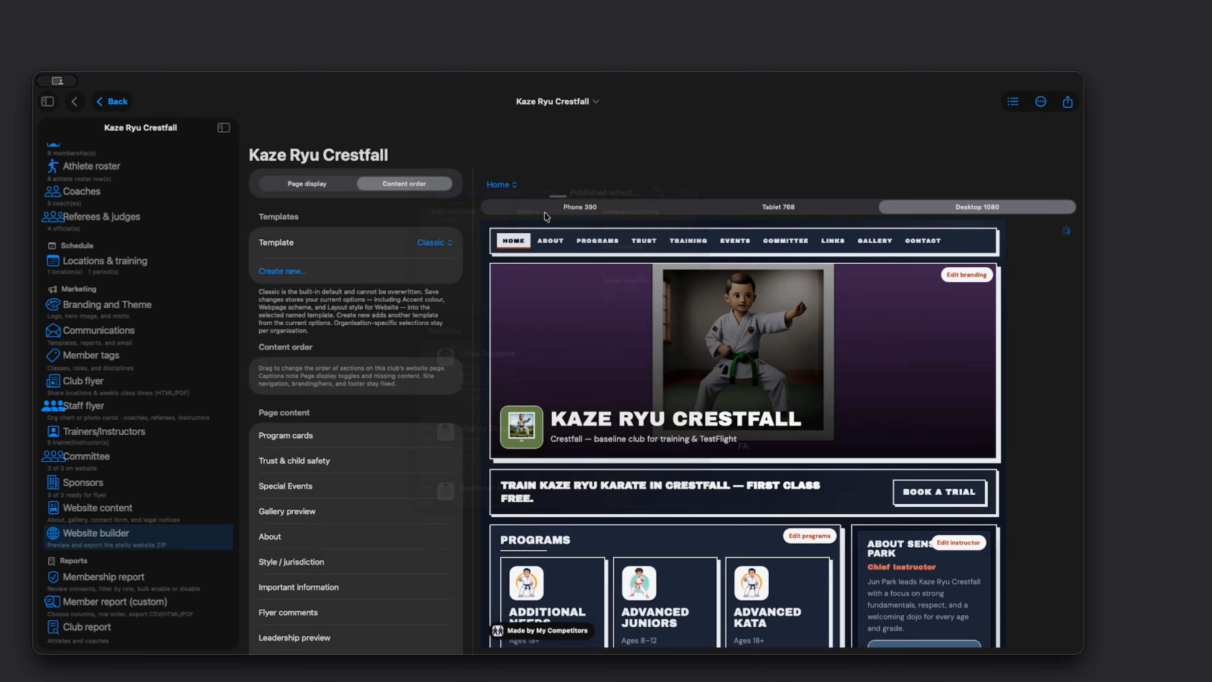
scroll(560, 544, down, 5)
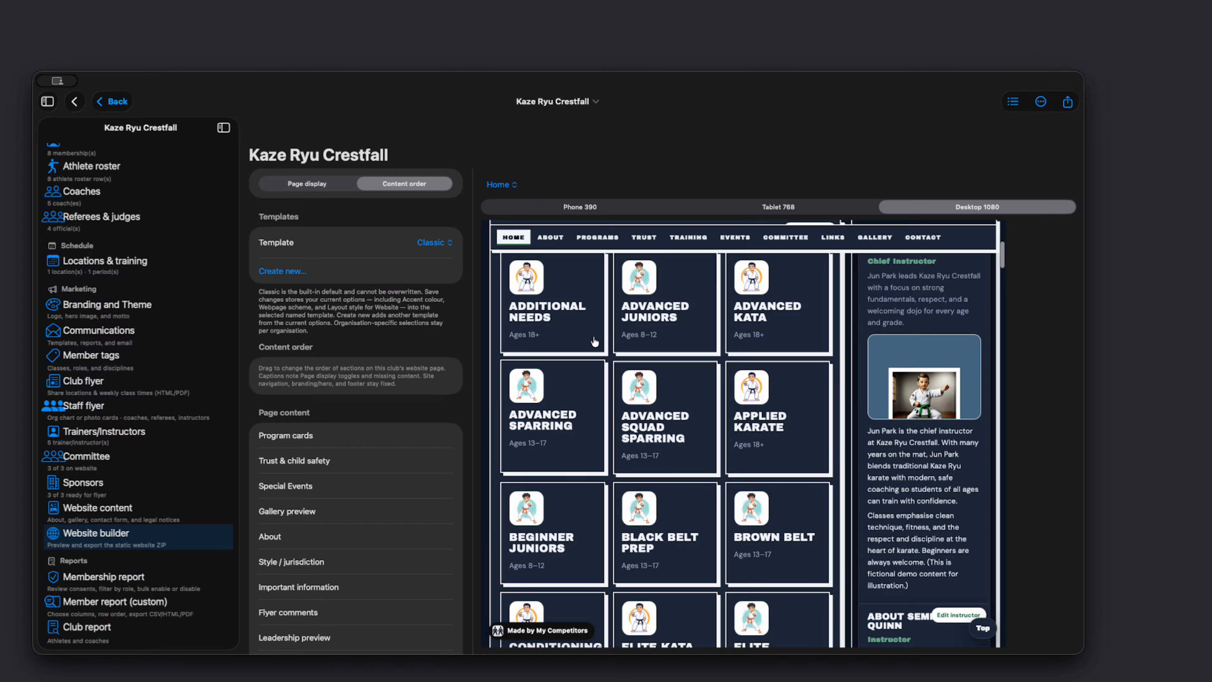
scroll(581, 305, up, 5)
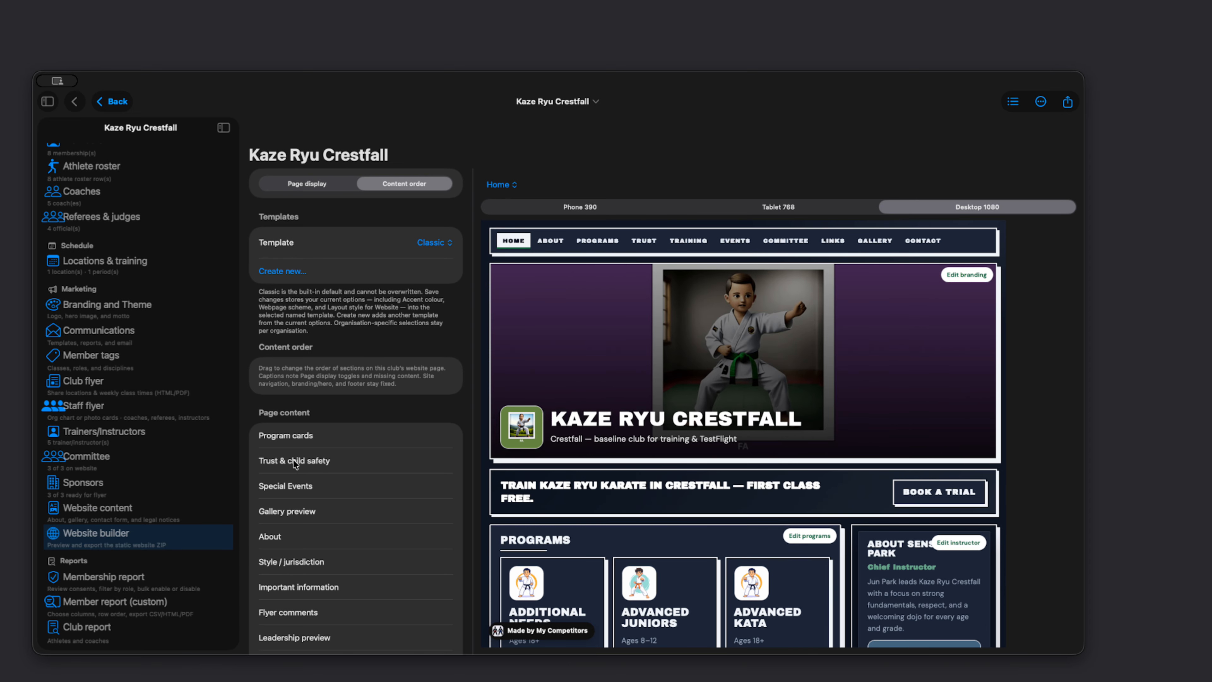
Step: Move Trust & child safety above Program cards in the content order and check the section in the website preview
drag(281, 460, 281, 435)
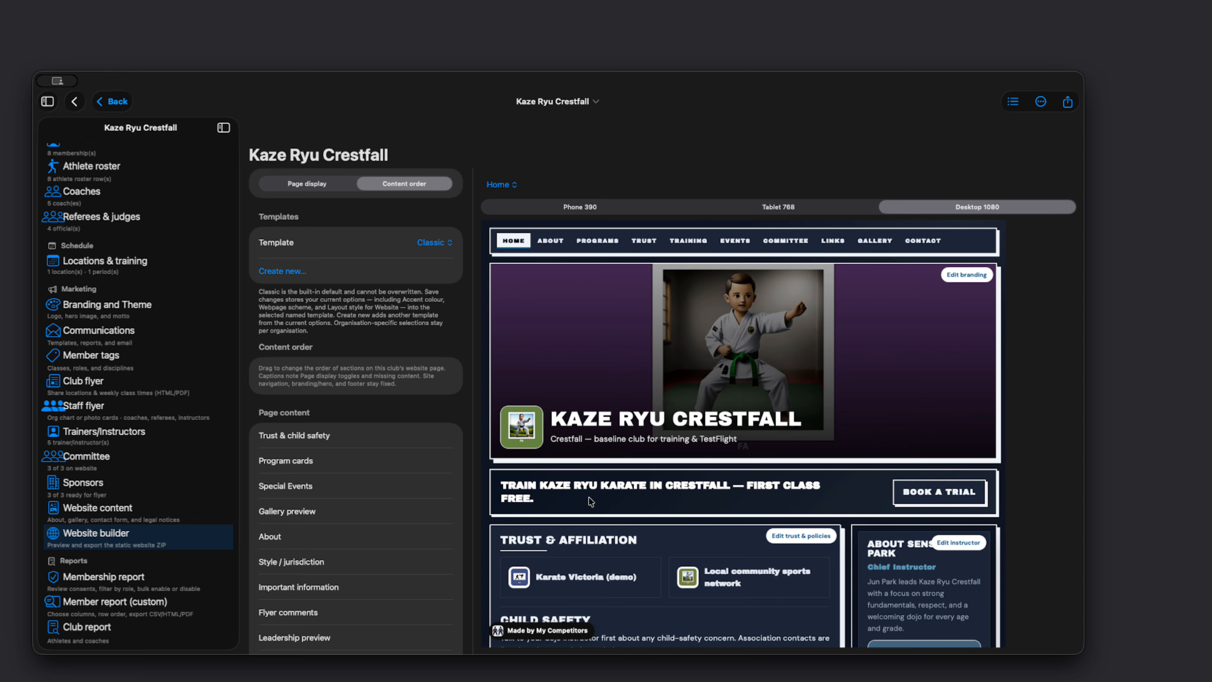
scroll(610, 520, down, 3)
scroll(610, 520, up, 3)
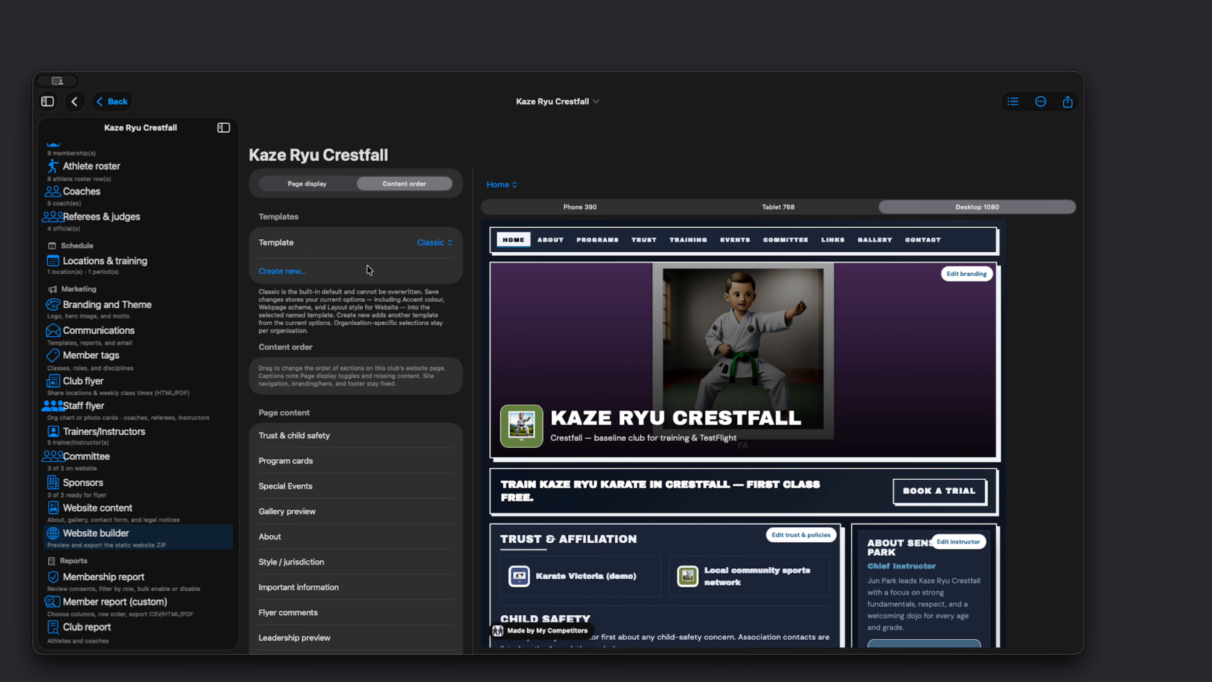
Step: Create a new website template named Kaze Ryu Crestfall Website 5 from the current page display and layout options
click(294, 271)
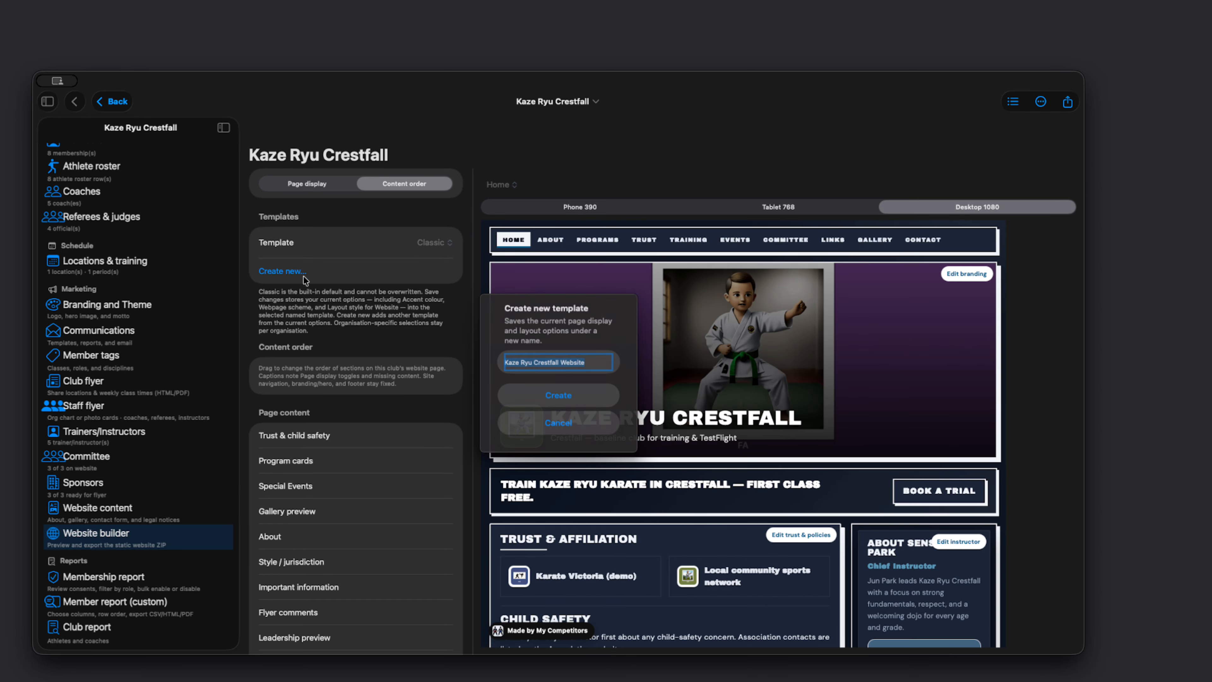
click(603, 366)
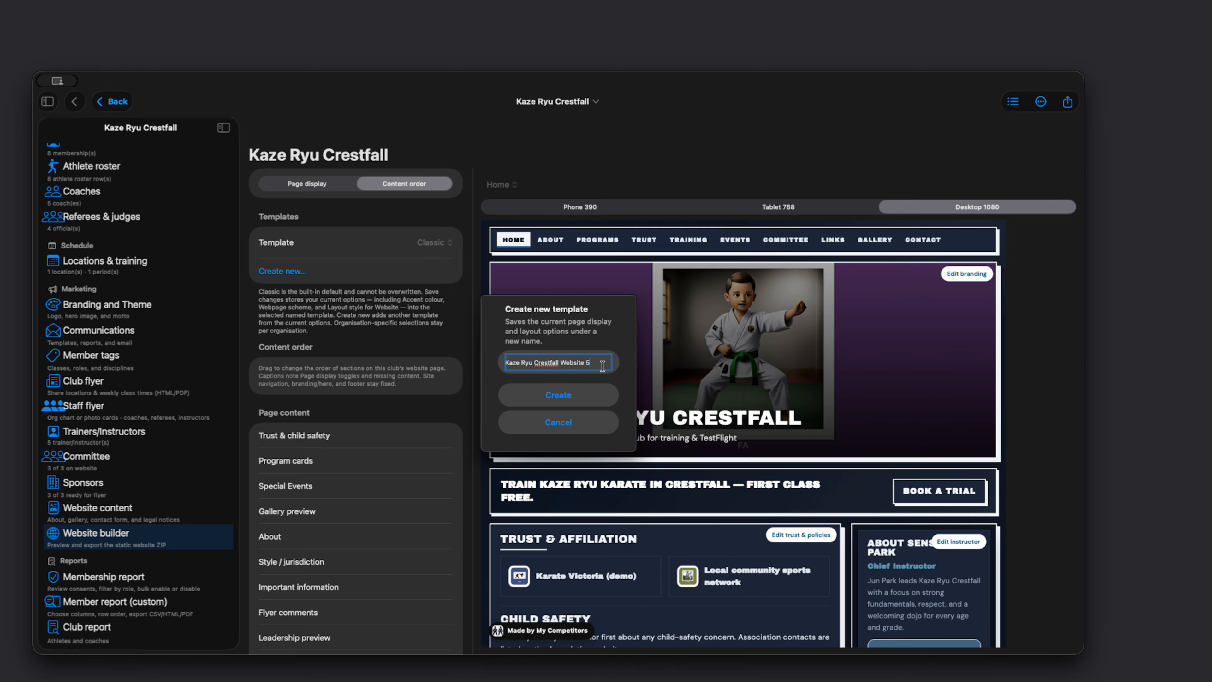
click(575, 395)
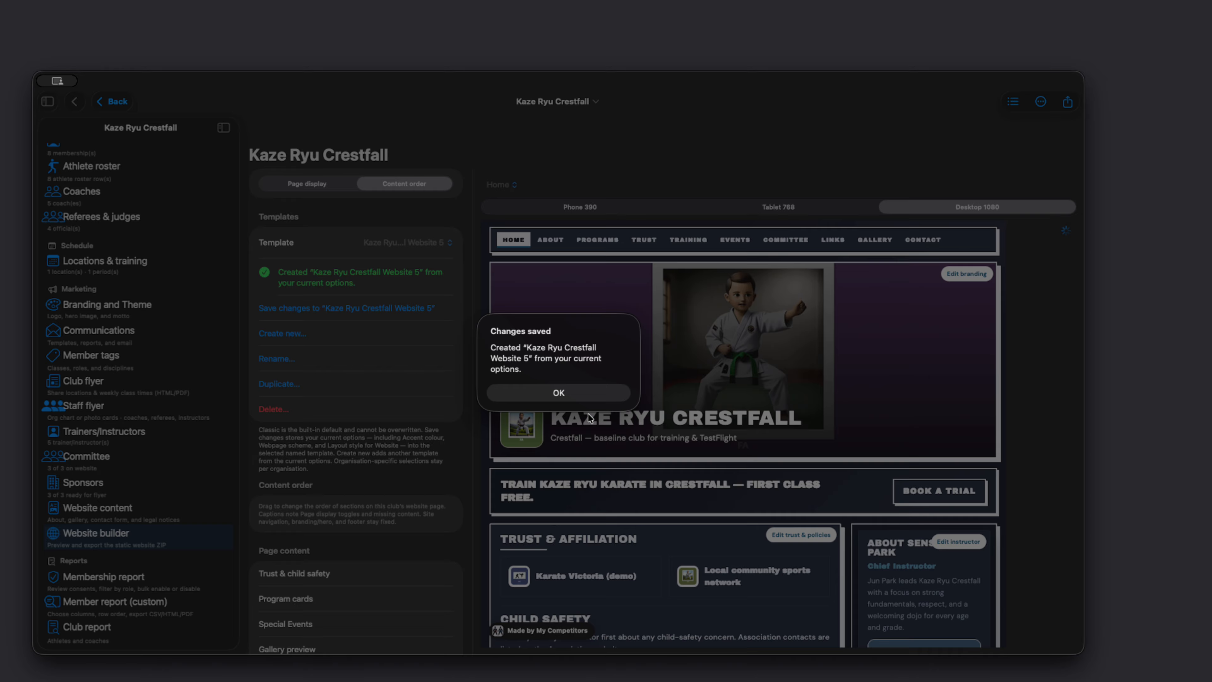
click(561, 392)
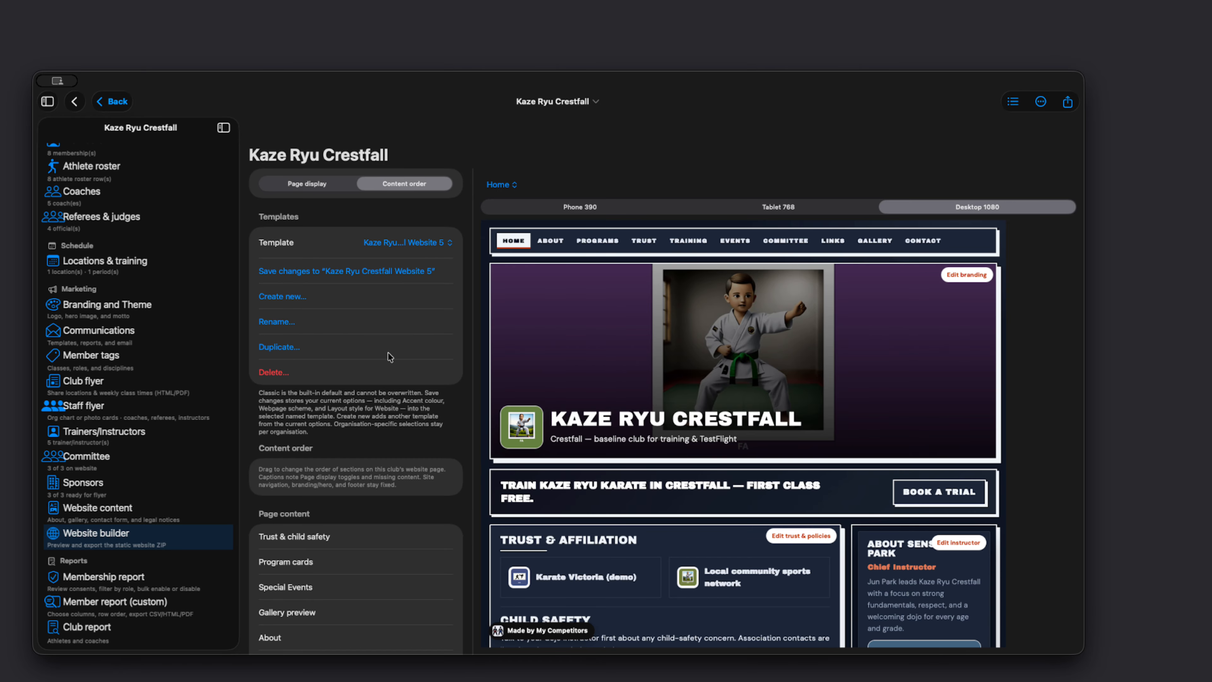
Step: Move Gallery preview to the start of the page content order and save the change to the Kaze Ryu Crestfall Website 5 template
drag(296, 621, 306, 533)
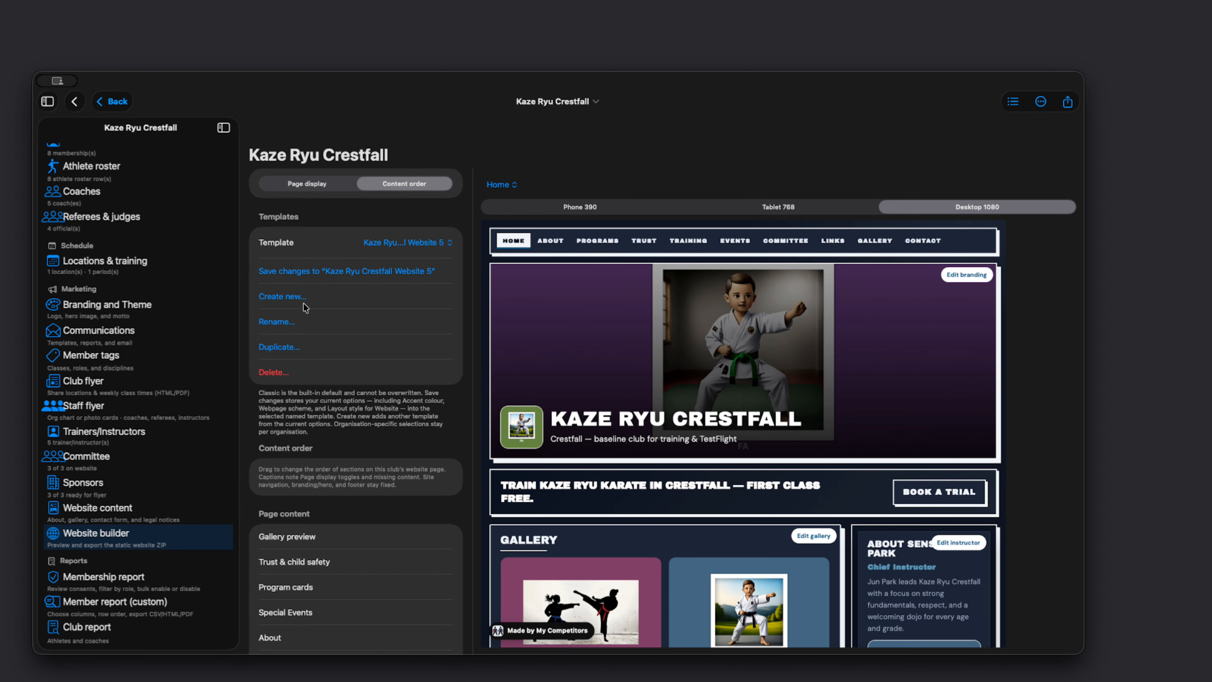
click(304, 271)
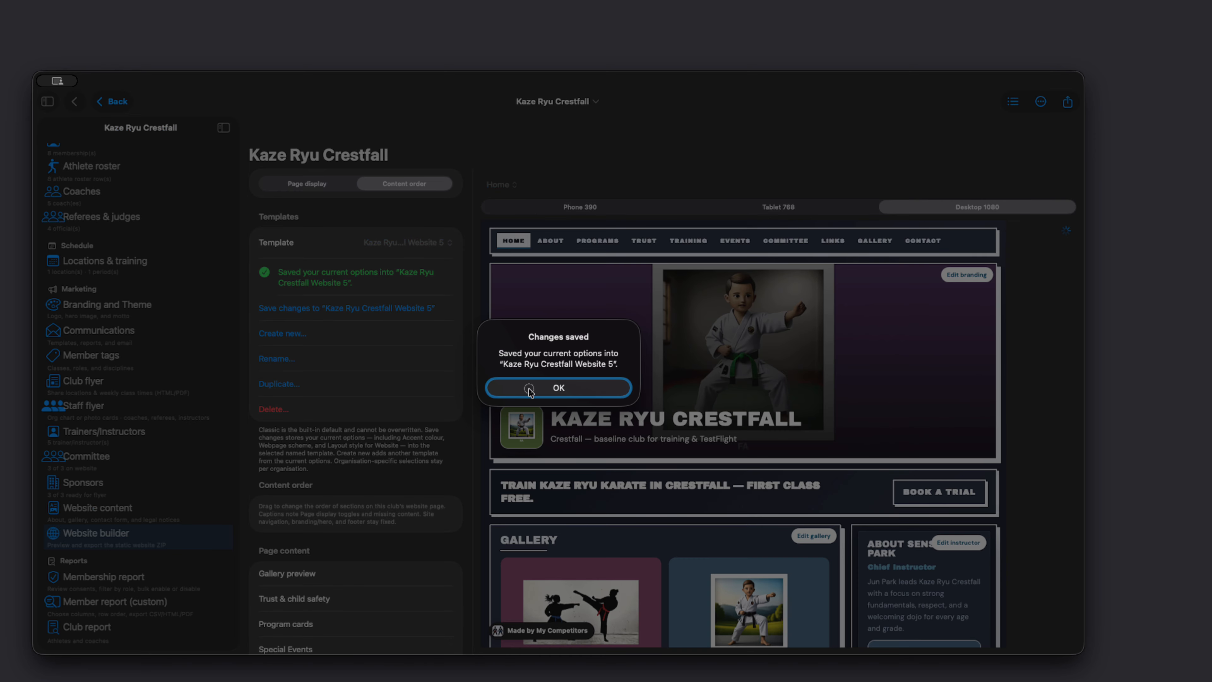
click(559, 386)
Step: Examine the page display settings, including layout style and the page content inclusion switches, alongside the gallery in the website preview
click(317, 186)
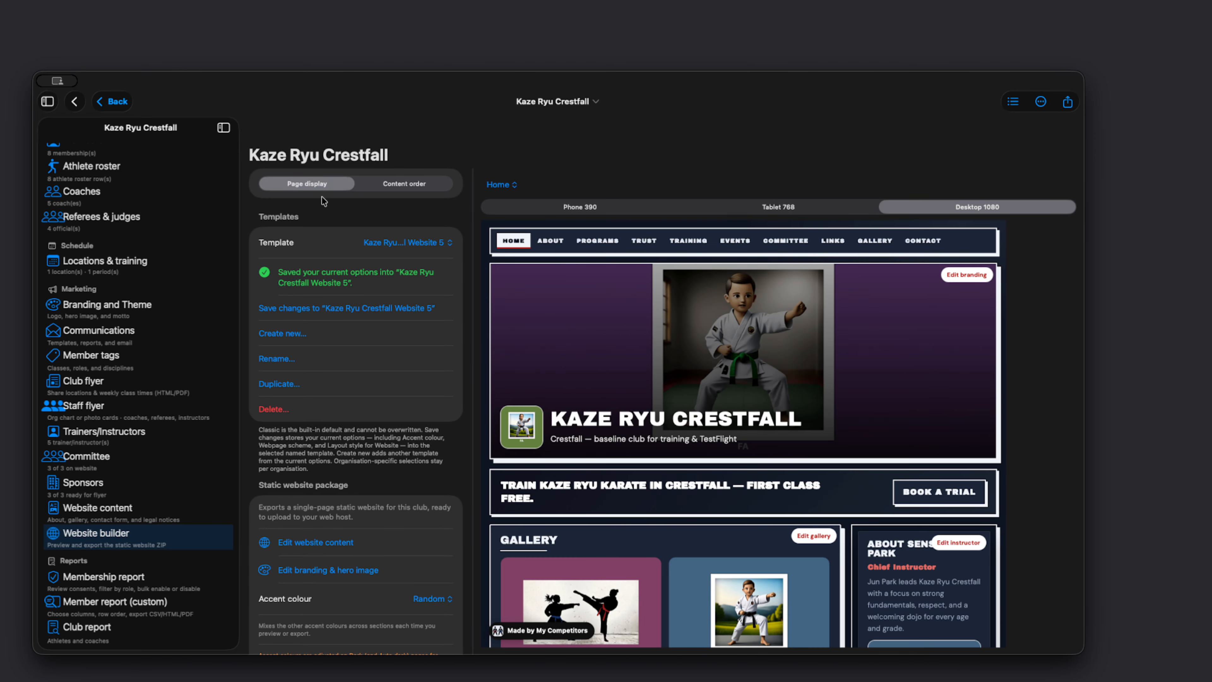
scroll(319, 440, down, 3)
scroll(319, 441, down, 10)
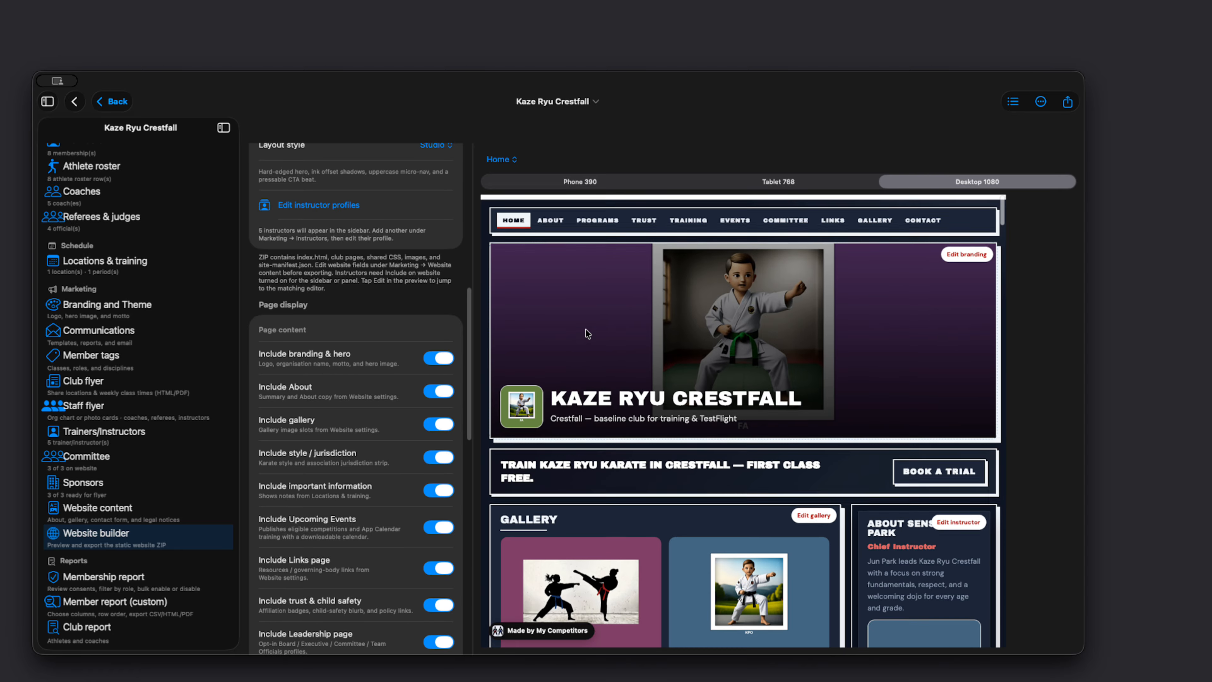
scroll(361, 266, up, 8)
scroll(361, 266, up, 5)
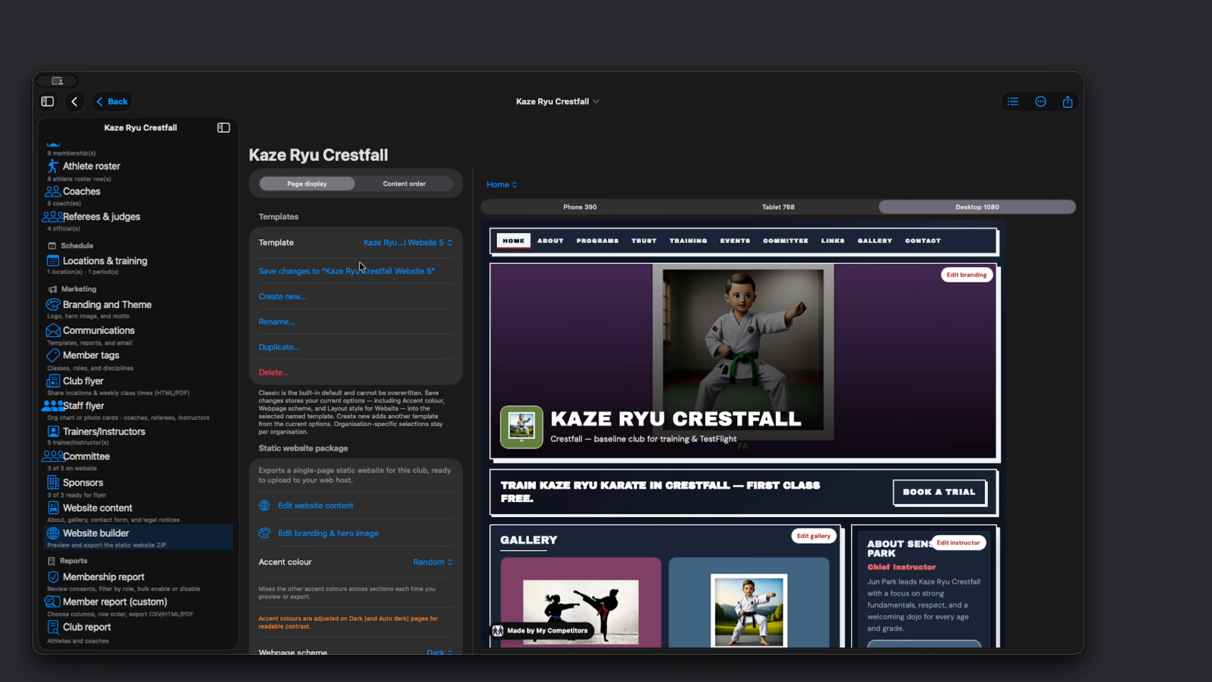
scroll(546, 468, down, 5)
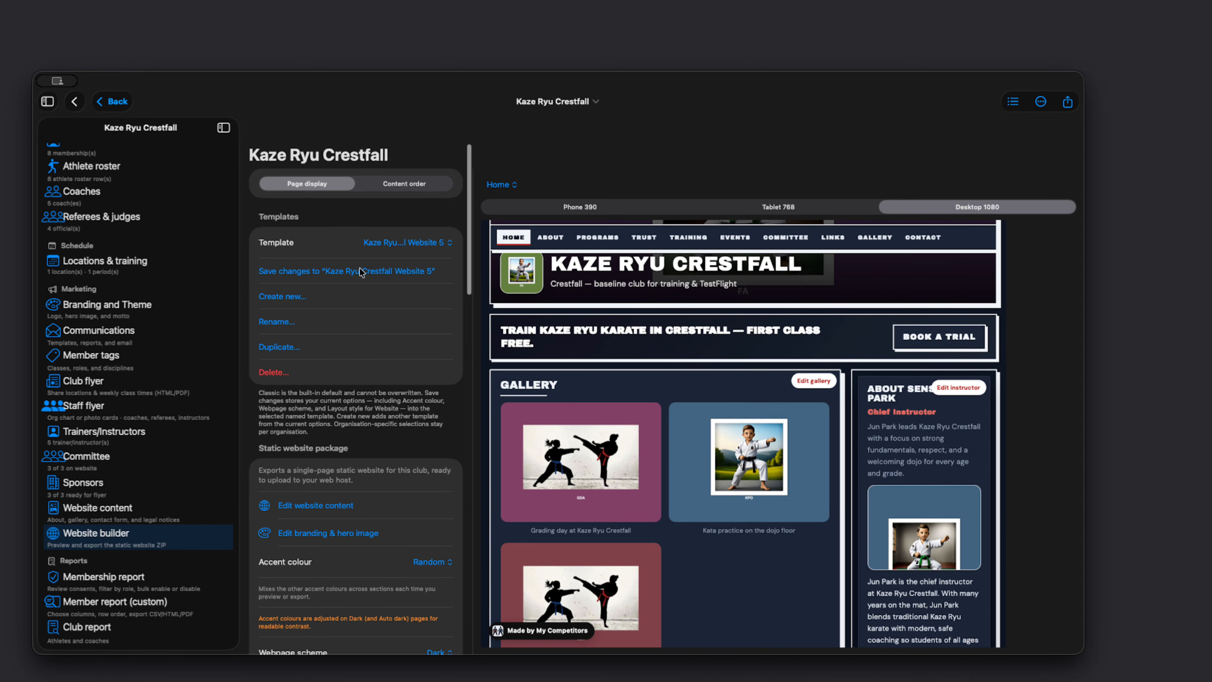
scroll(353, 363, down, 5)
scroll(401, 344, down, 15)
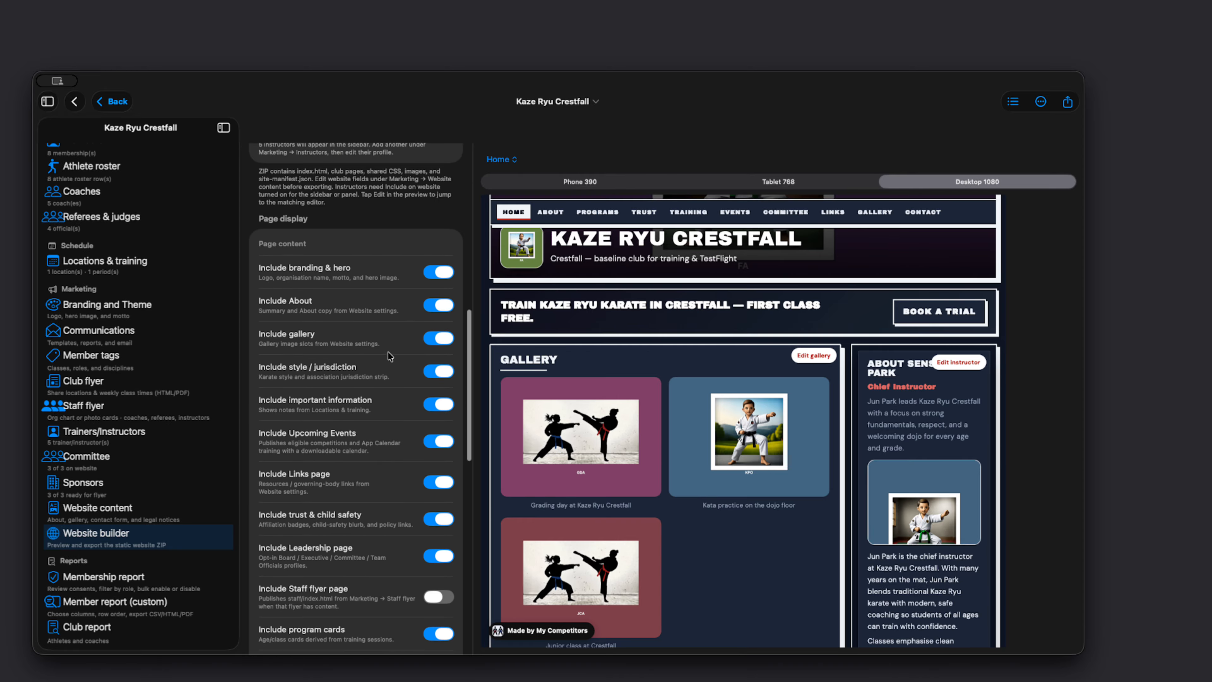
scroll(384, 319, up, 15)
Step: Review the full content order list of page sections, from Gallery preview down to Nearby locations
click(417, 190)
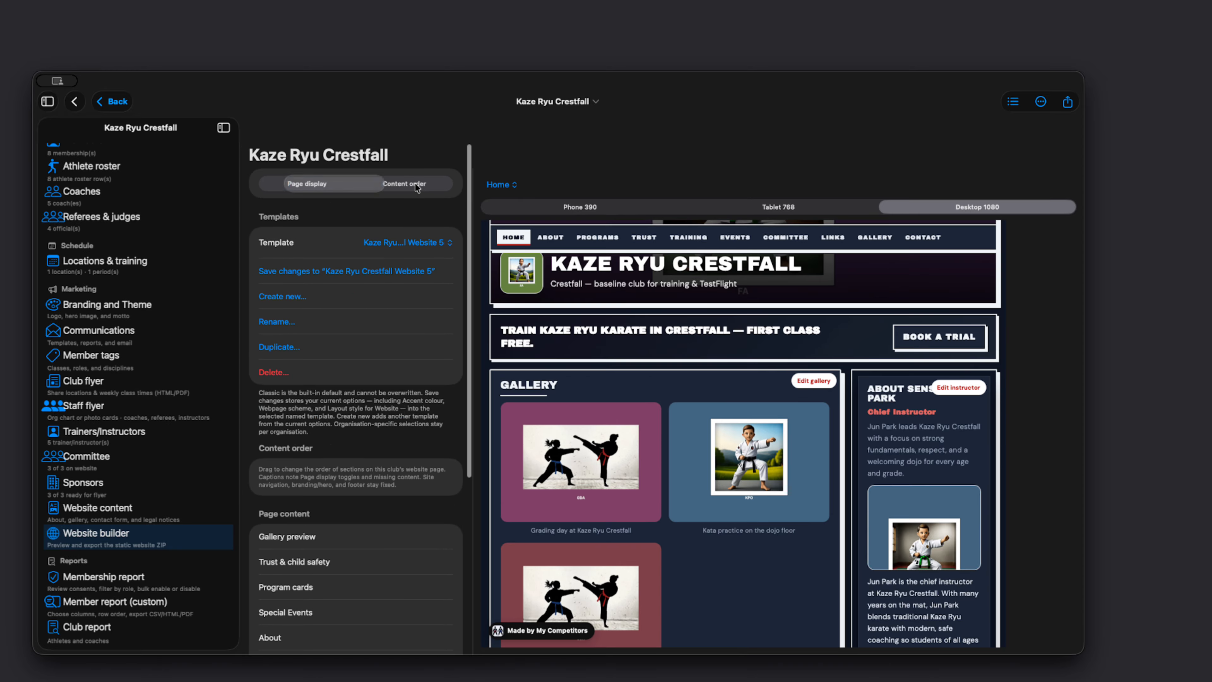
scroll(319, 520, down, 10)
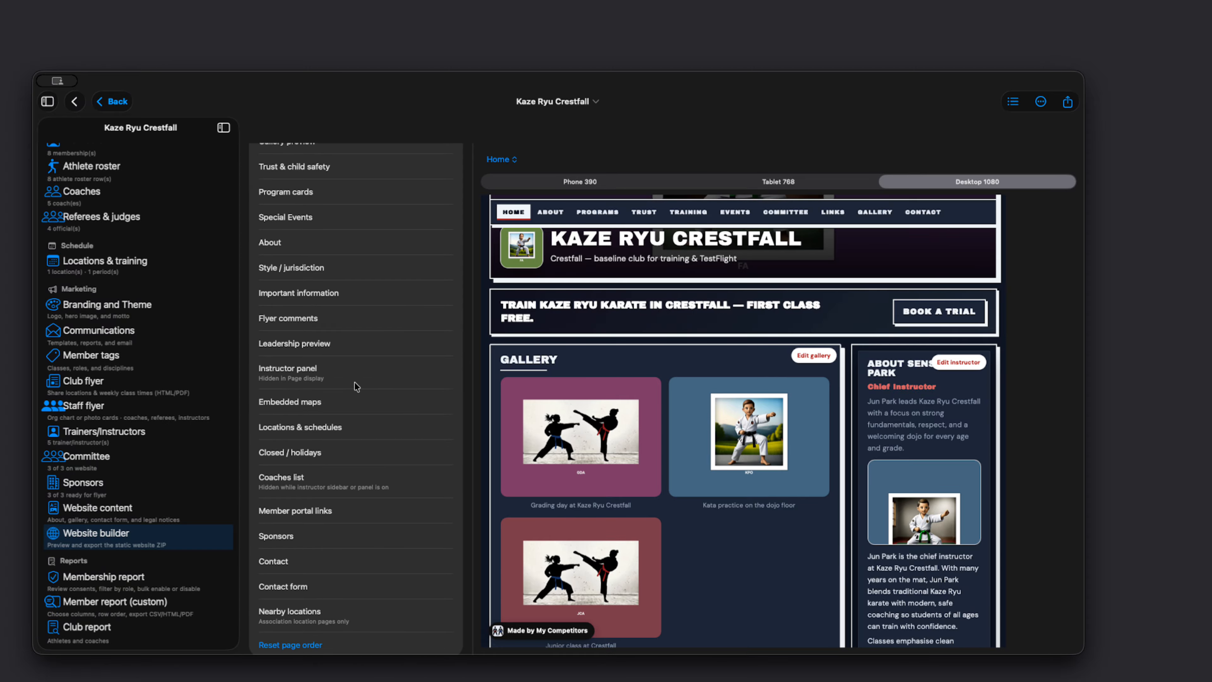
scroll(353, 382, up, 10)
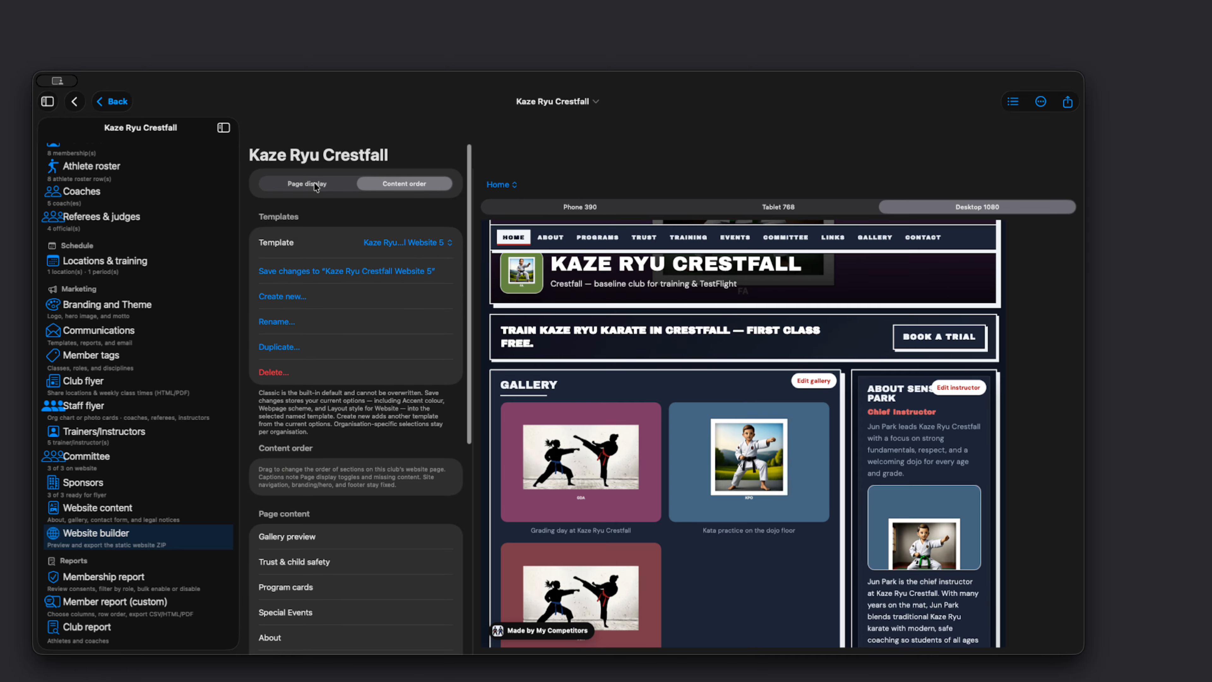
Step: Return to the page display settings and preview the website with the Kaze Ryu Crestfall 2 and Kaze Ryu Crestfall Studio templates
click(315, 186)
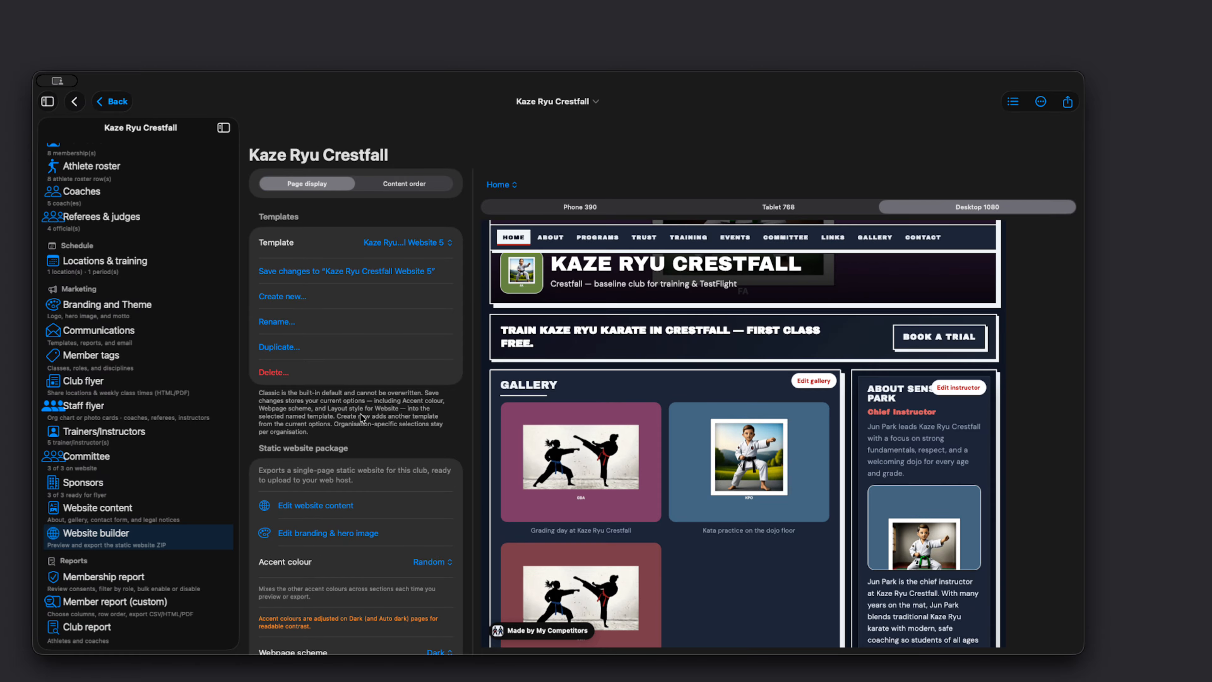
scroll(663, 395, up, 2)
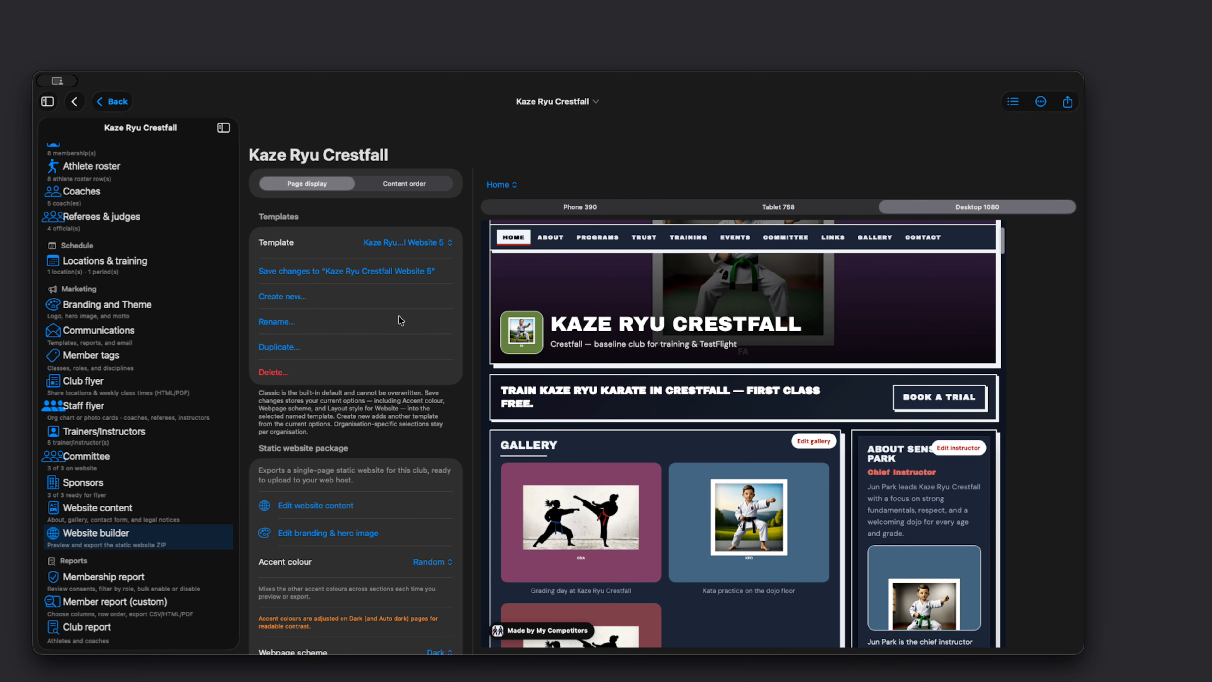
click(405, 244)
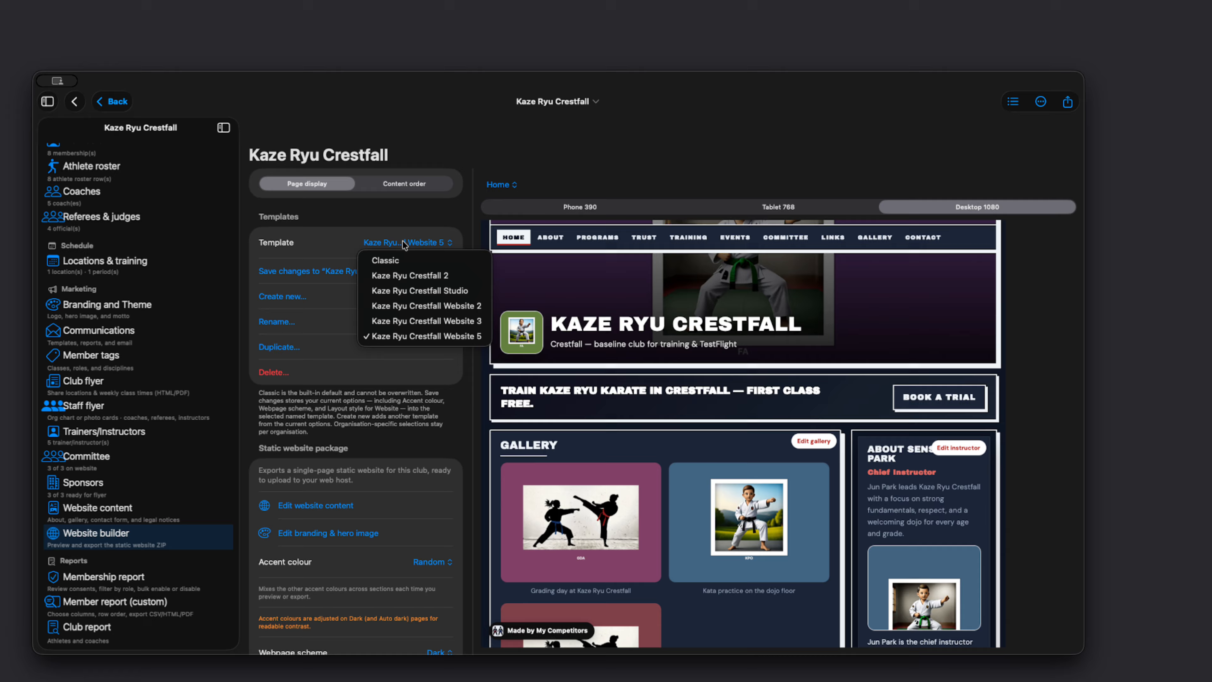
click(403, 275)
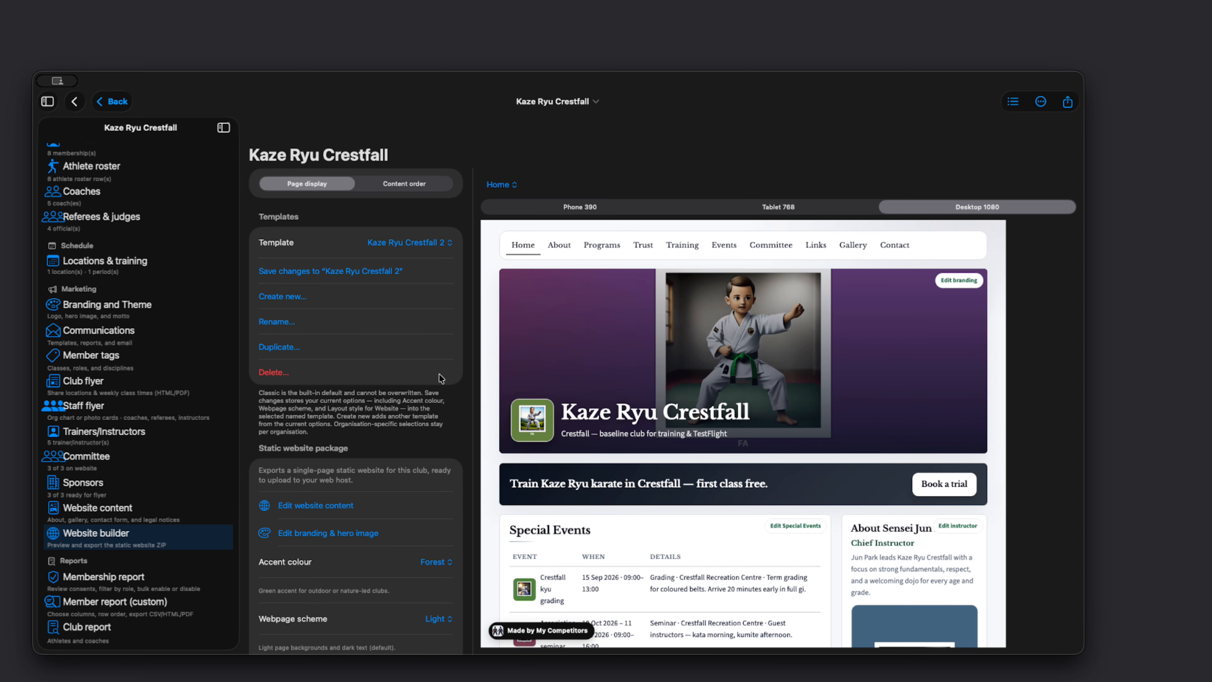
click(404, 243)
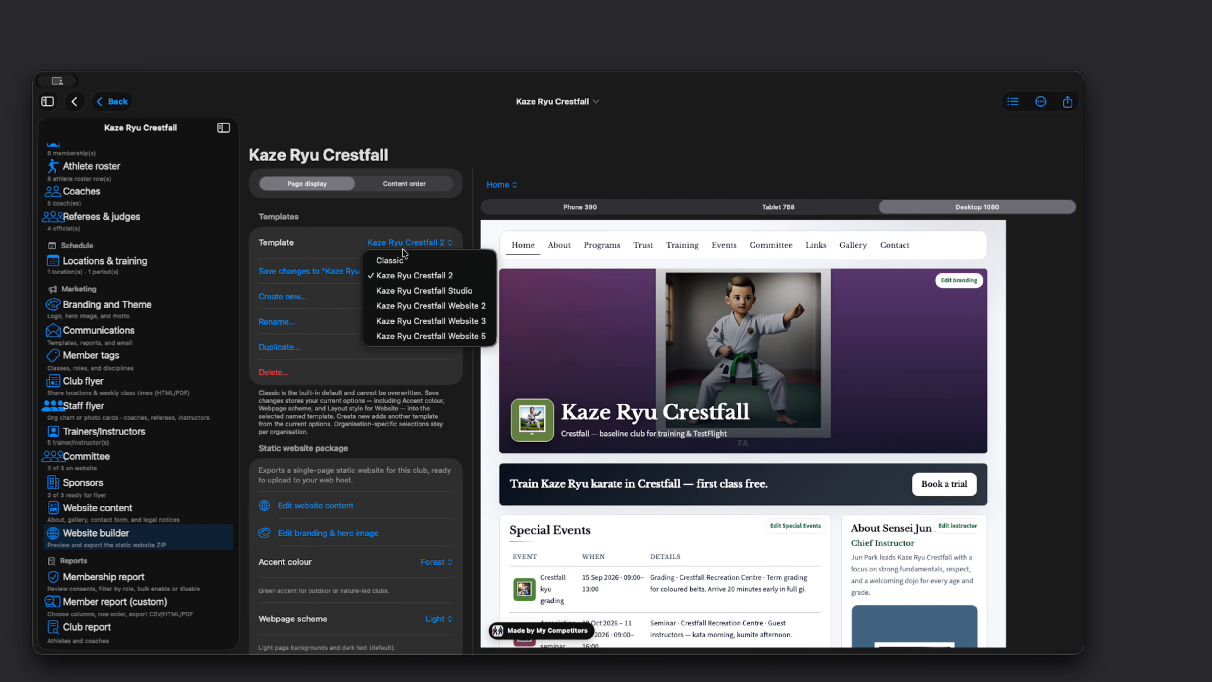
click(399, 292)
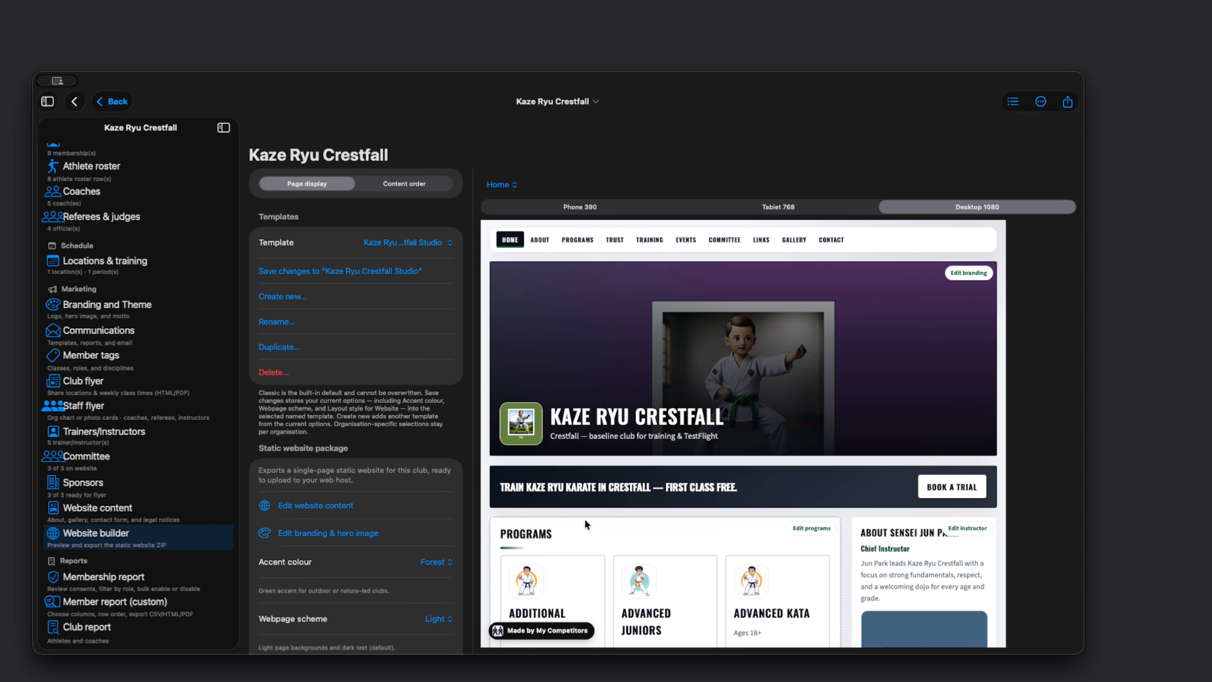
Step: Apply the Kaze Ryu Crestfall Website 2 and Website 3 templates in turn and inspect the Website 3 sections in the preview
click(423, 243)
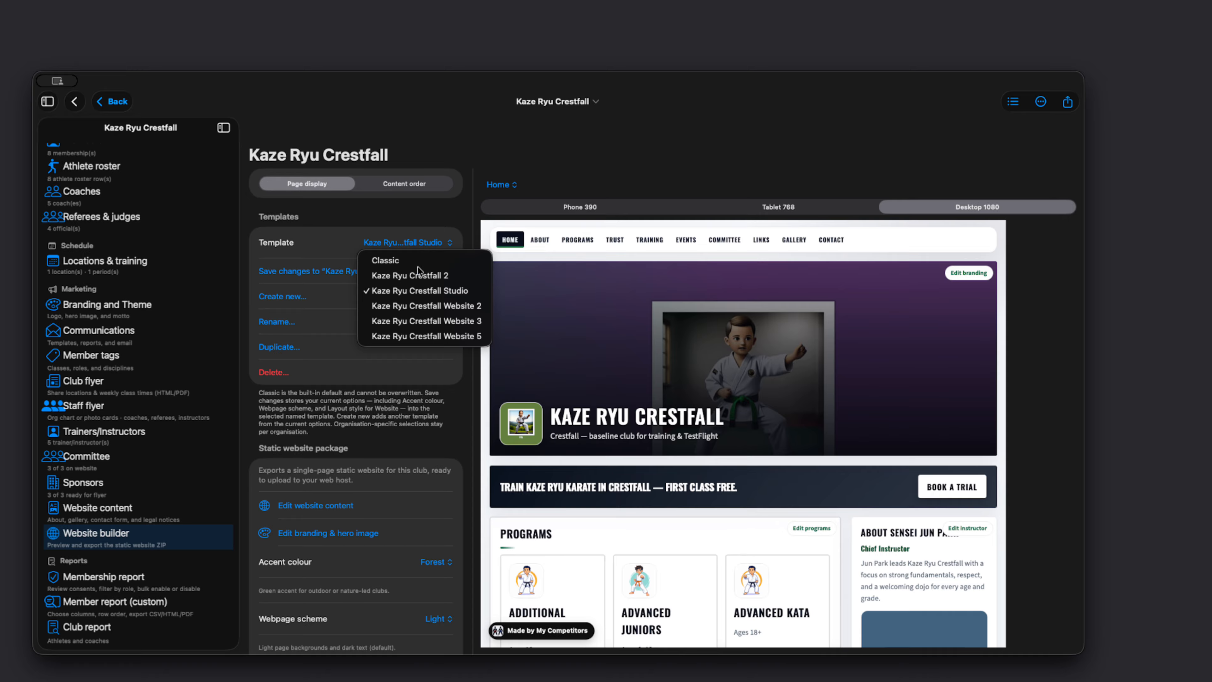
click(417, 307)
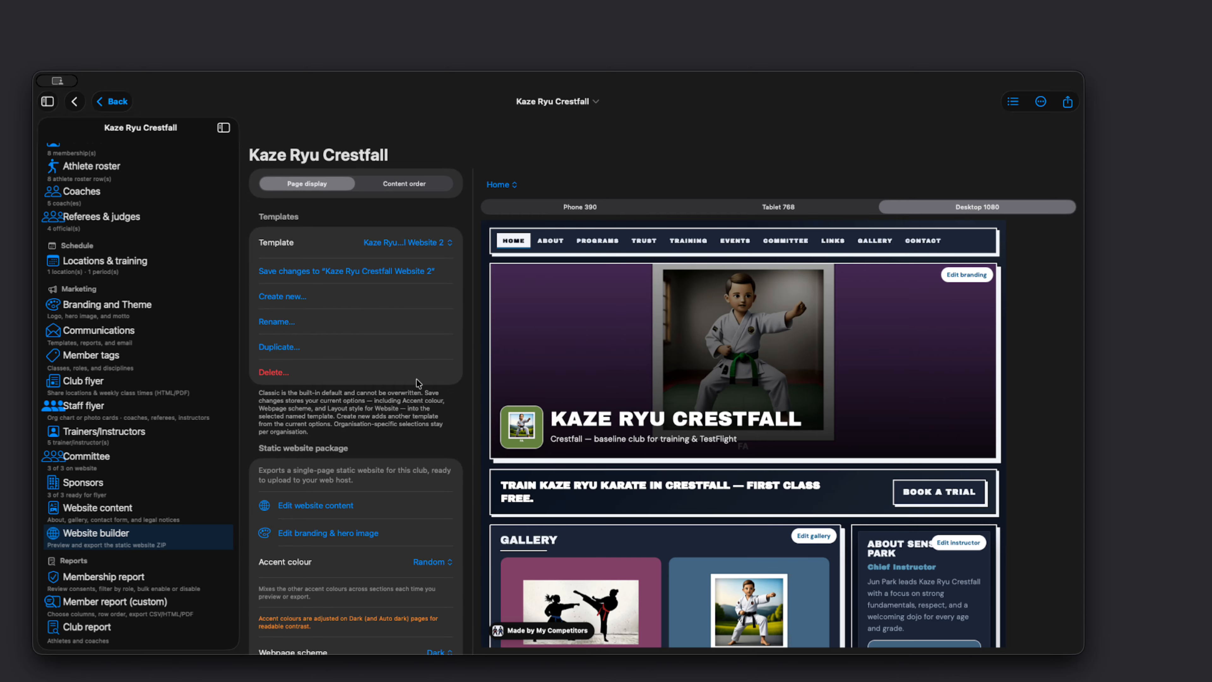
click(422, 243)
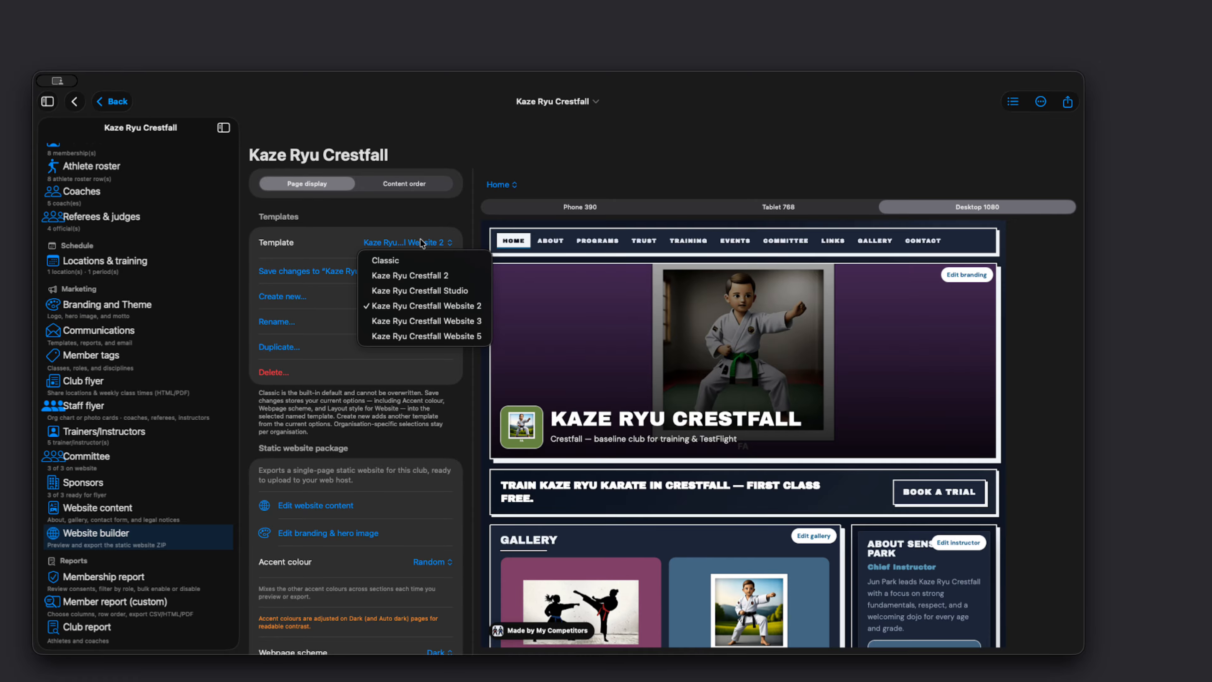
click(423, 320)
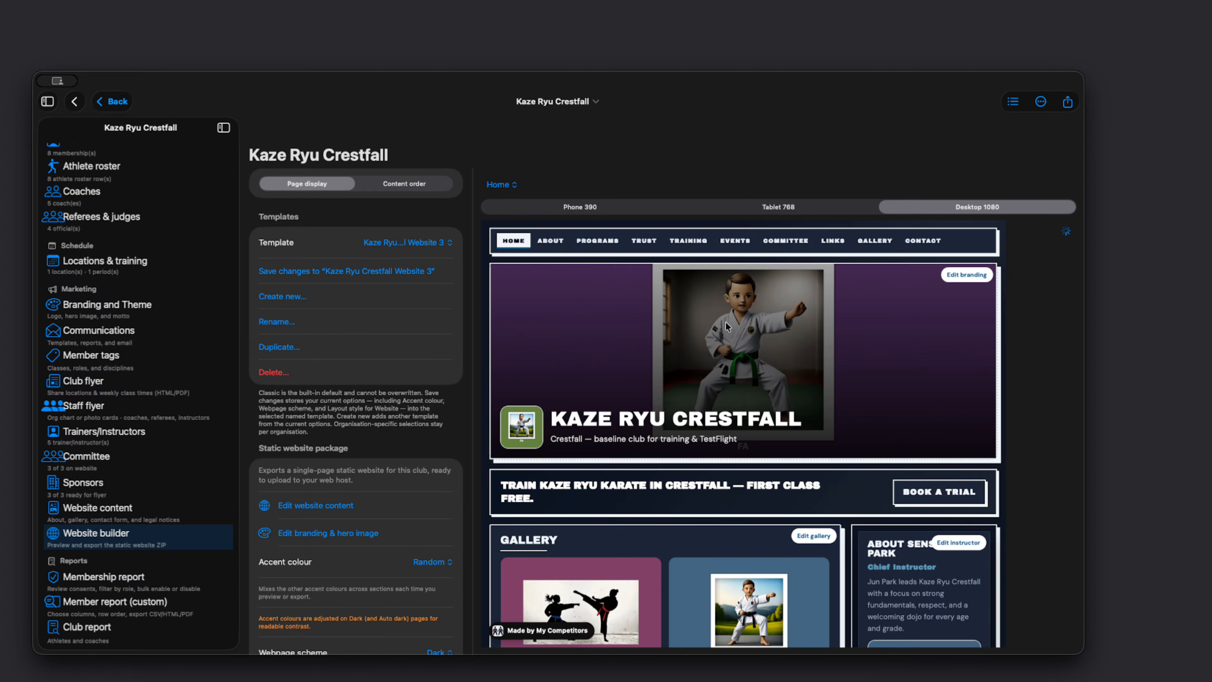
scroll(617, 365, down, 10)
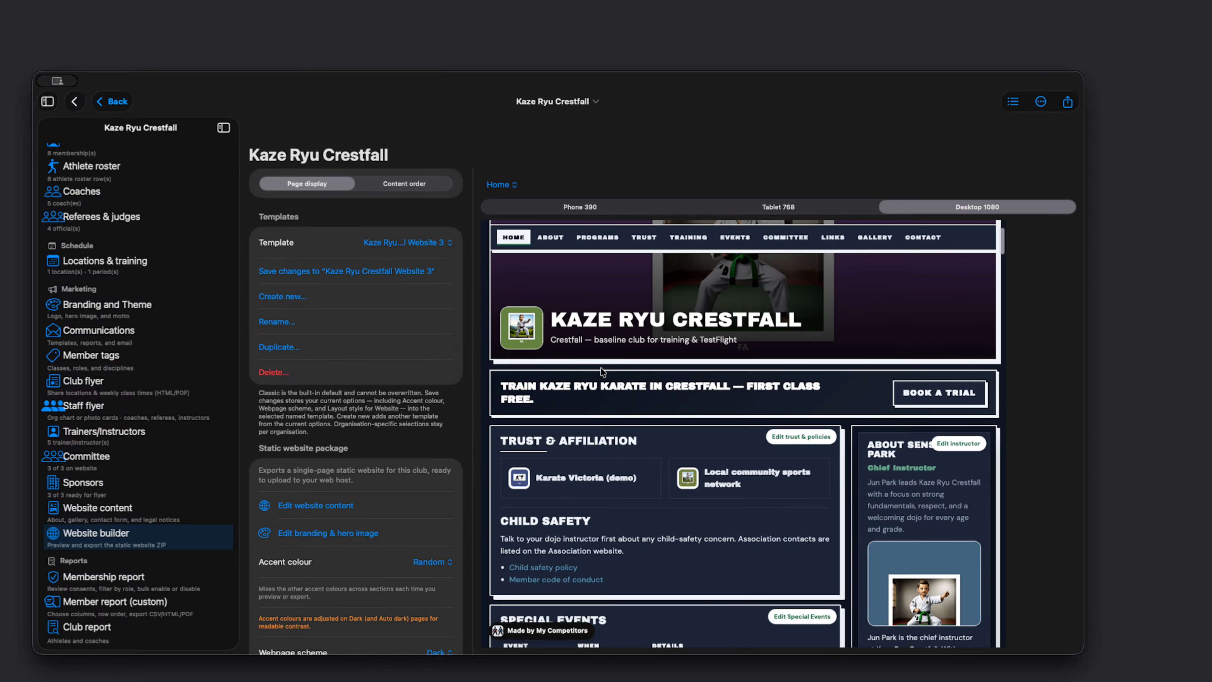
scroll(579, 467, up, 4)
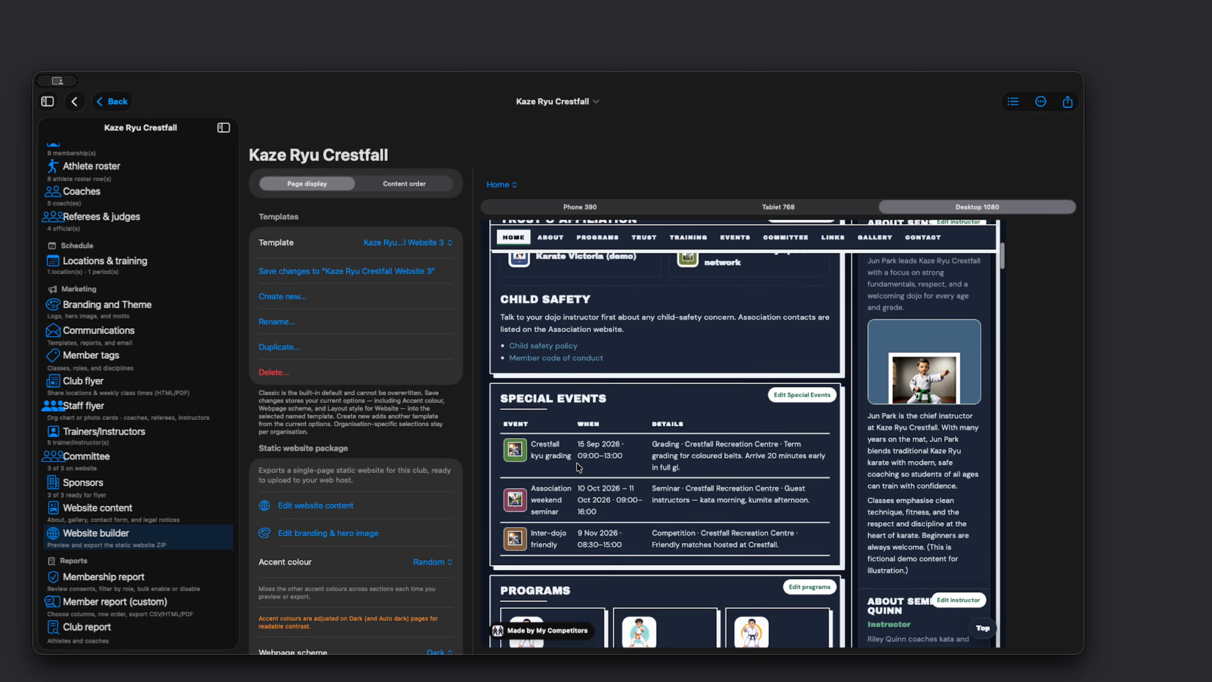
Step: Switch the website template to Kaze Ryu Crestfall Website 5 and check the Gallery section in the preview
click(428, 244)
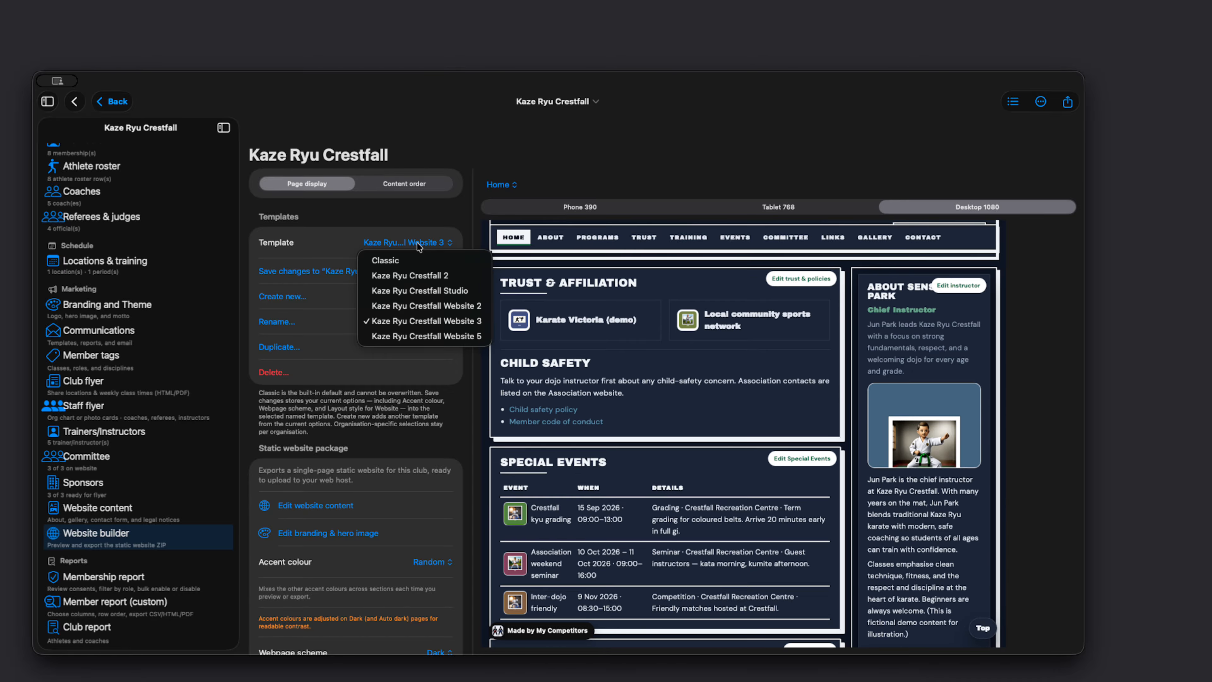
click(413, 339)
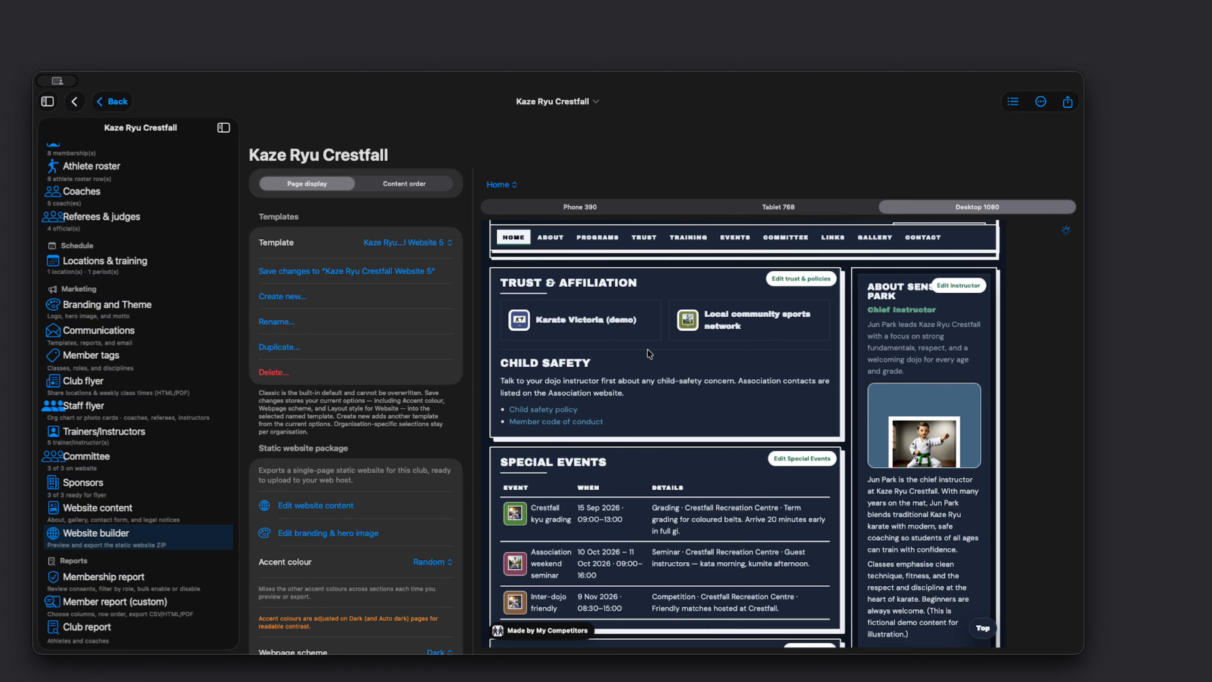
scroll(644, 432, down, 6)
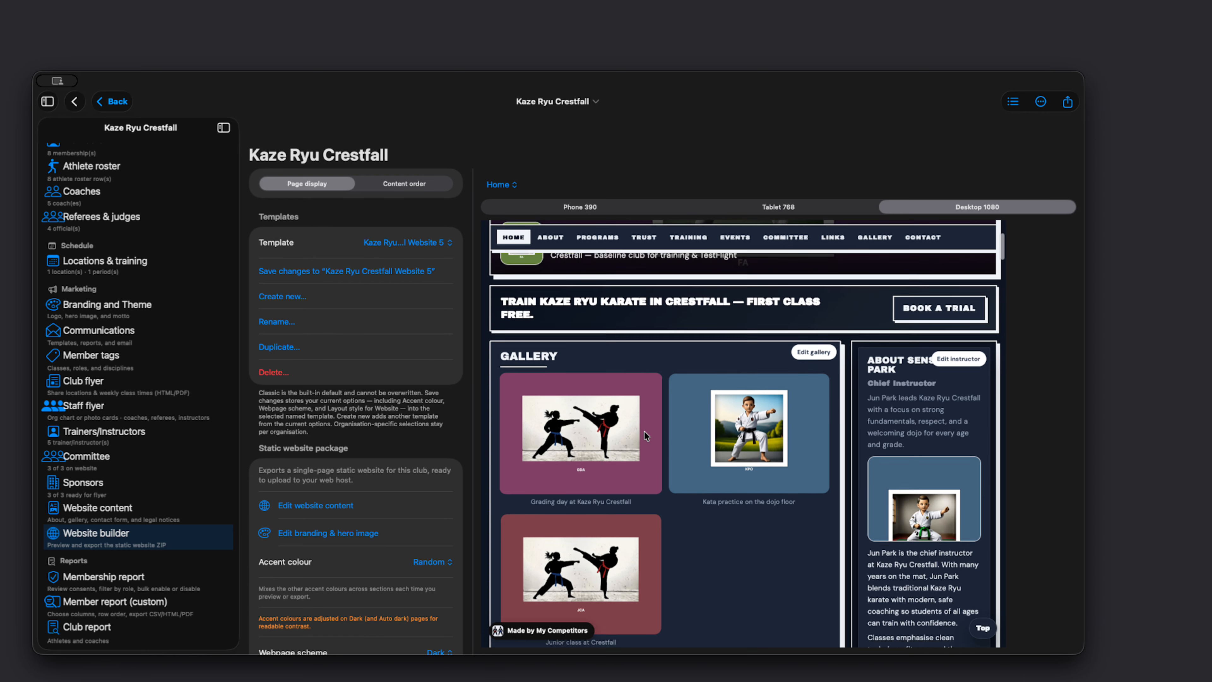
Step: Check the Programs section in the website preview and view the options for exporting the site as a ZIP
scroll(644, 436, down, 5)
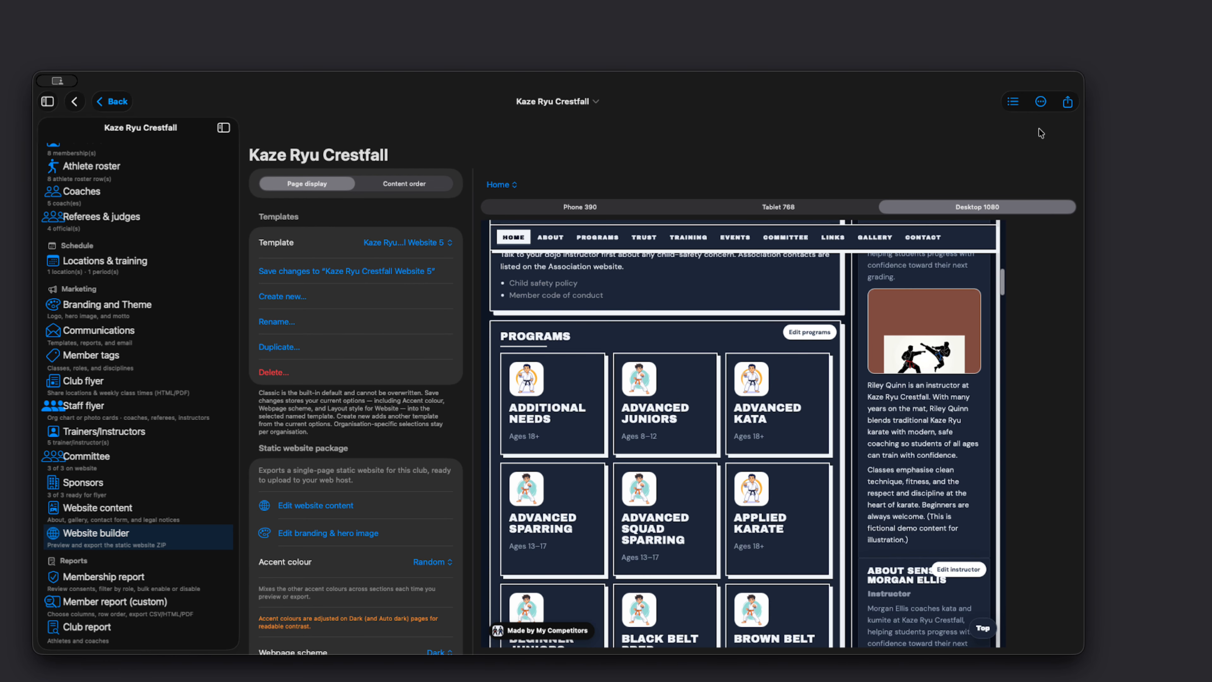
click(1068, 102)
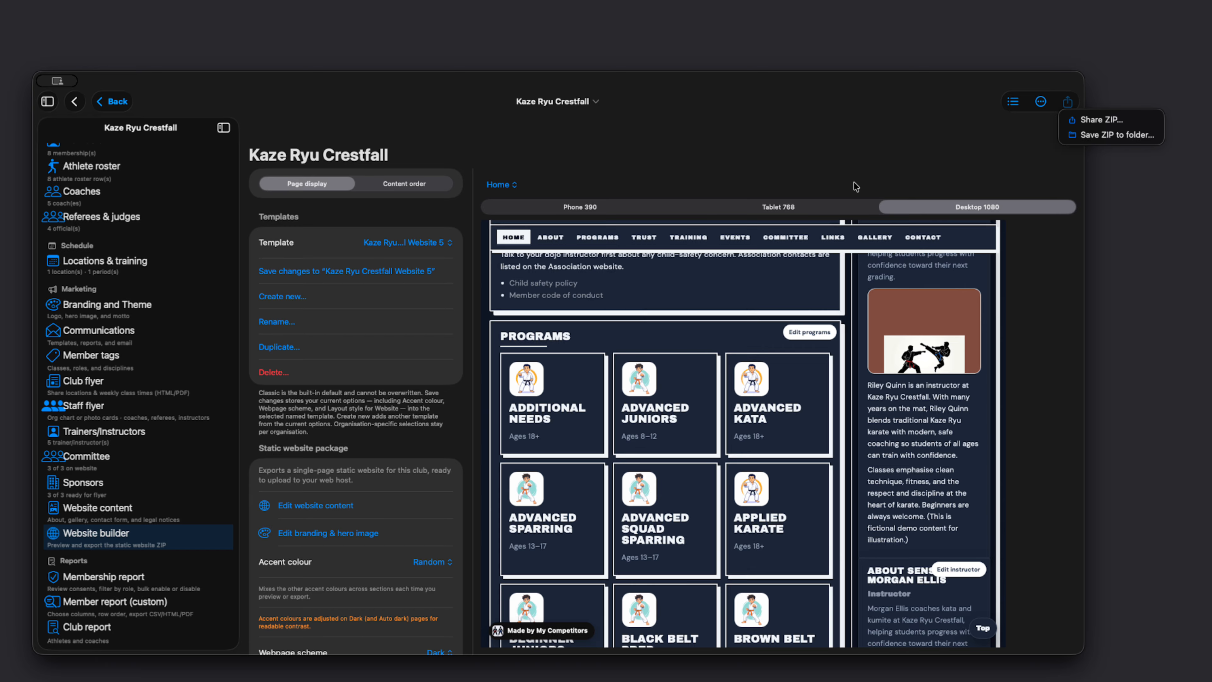
click(95, 463)
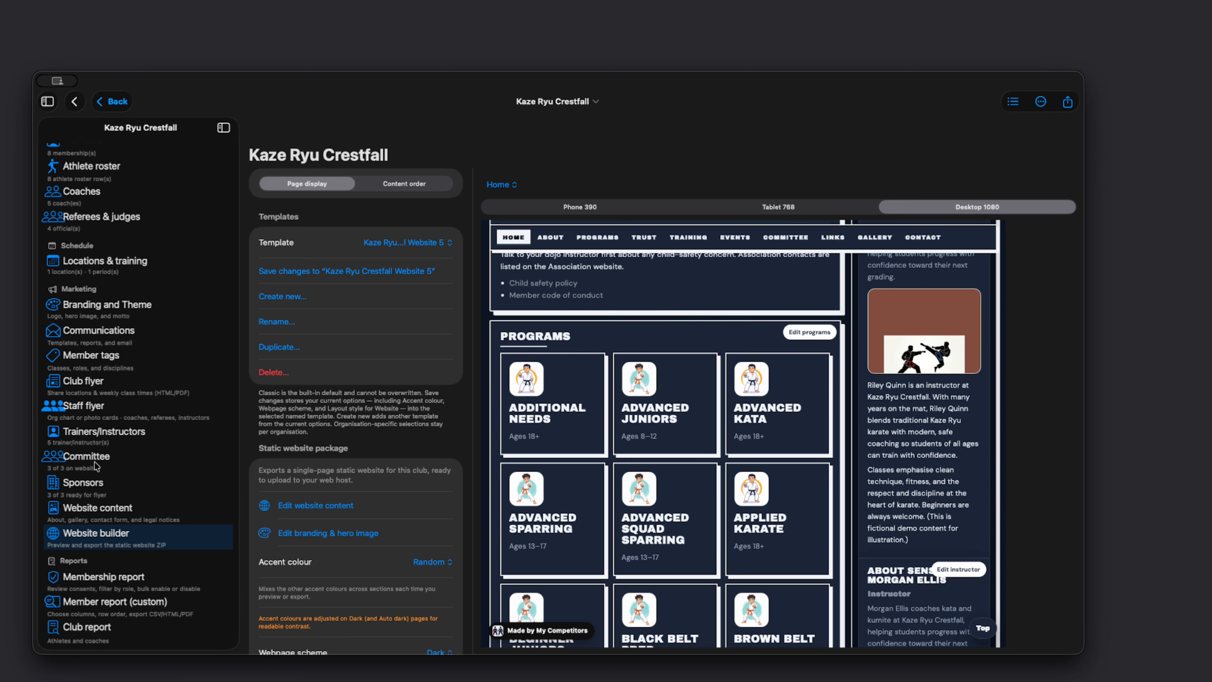
Step: Open the club's Staff flyer, review its people palette, panels and org chart preview, and view its export options
click(86, 417)
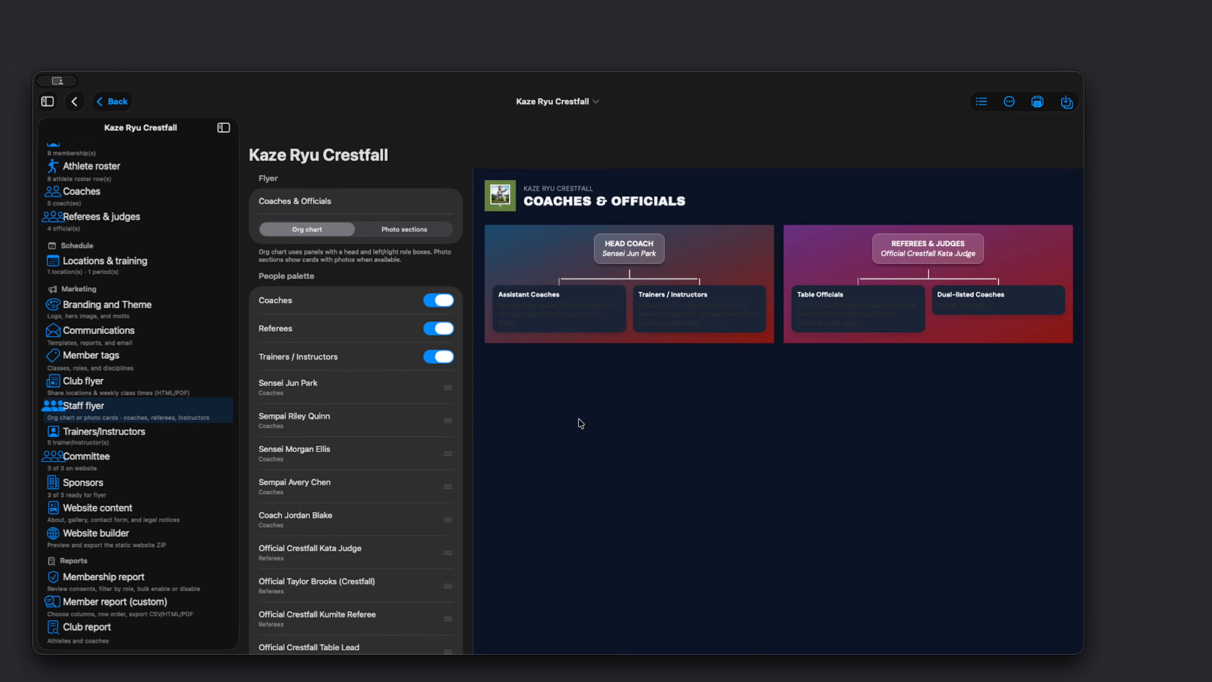
scroll(416, 353, up, 2)
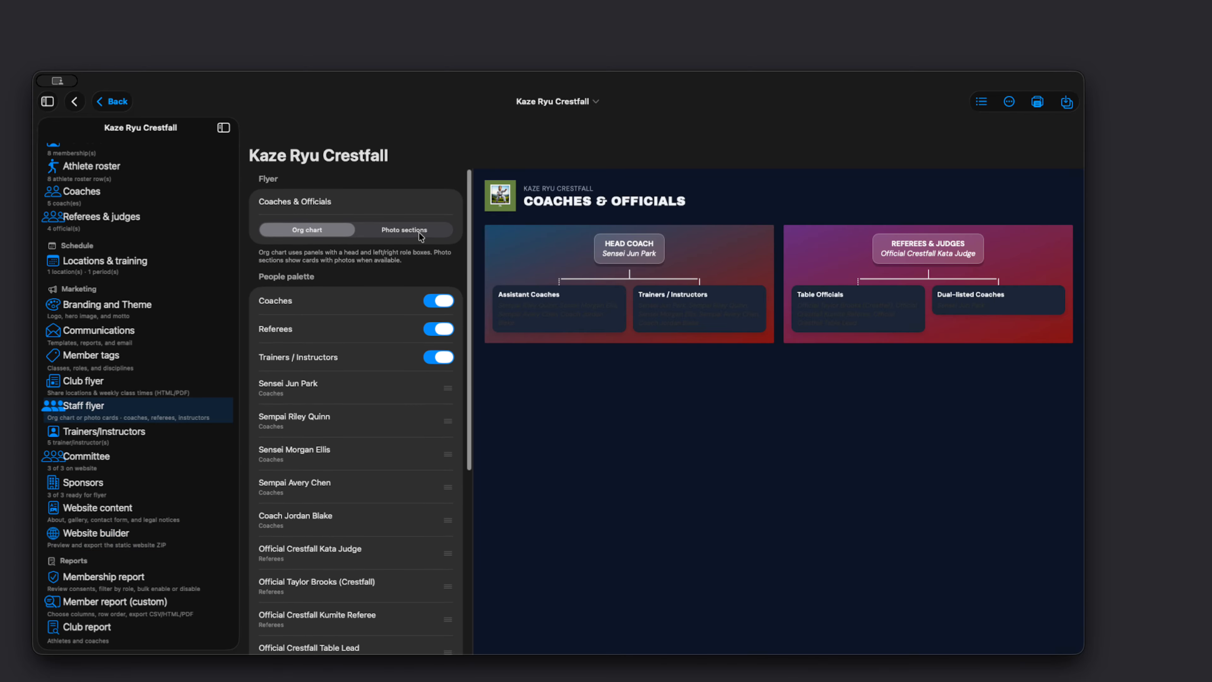
scroll(365, 327, down, 10)
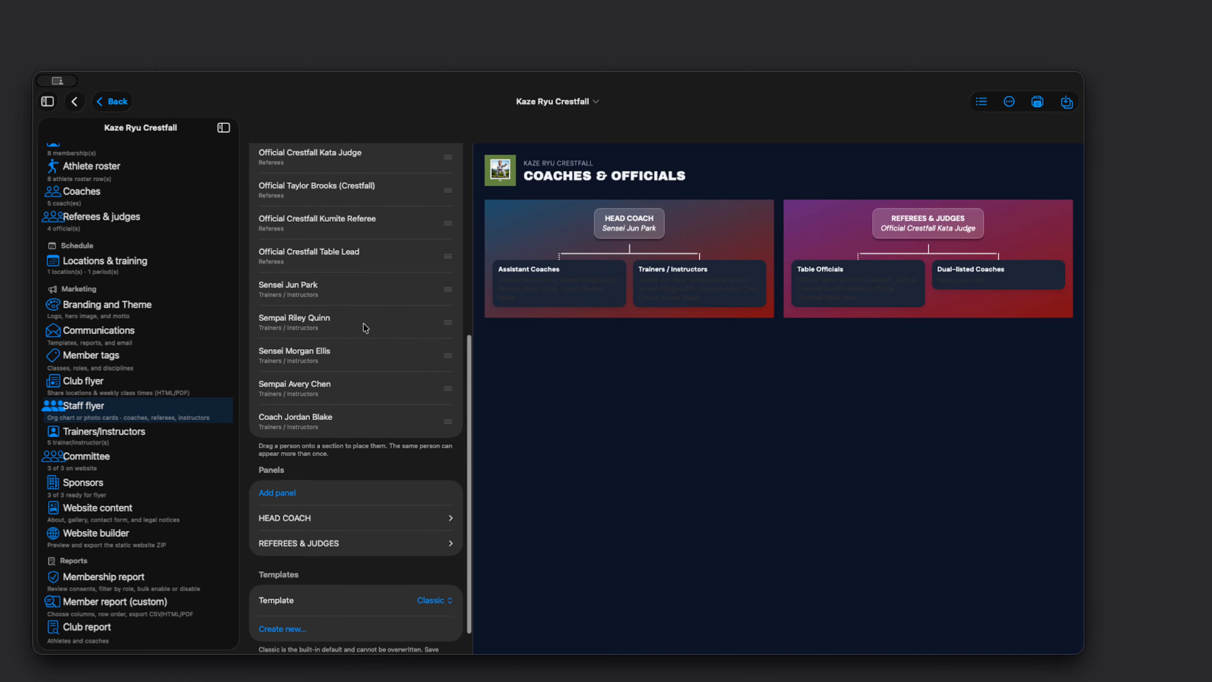
scroll(382, 354, up, 10)
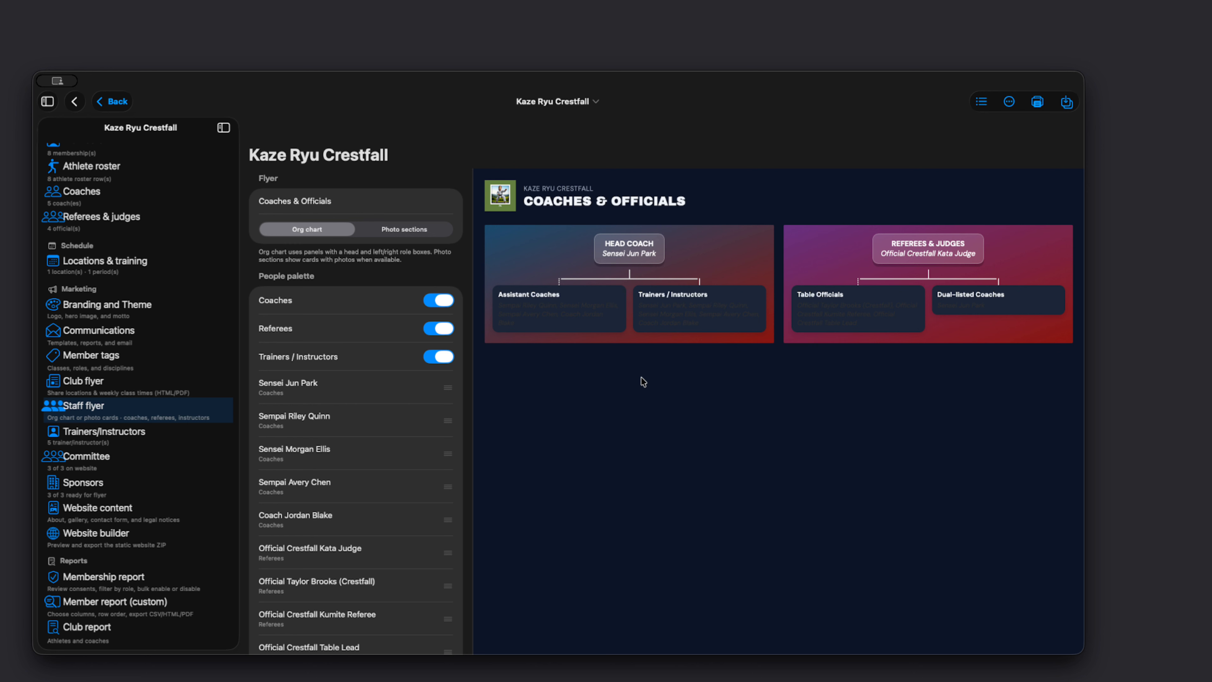
click(1066, 105)
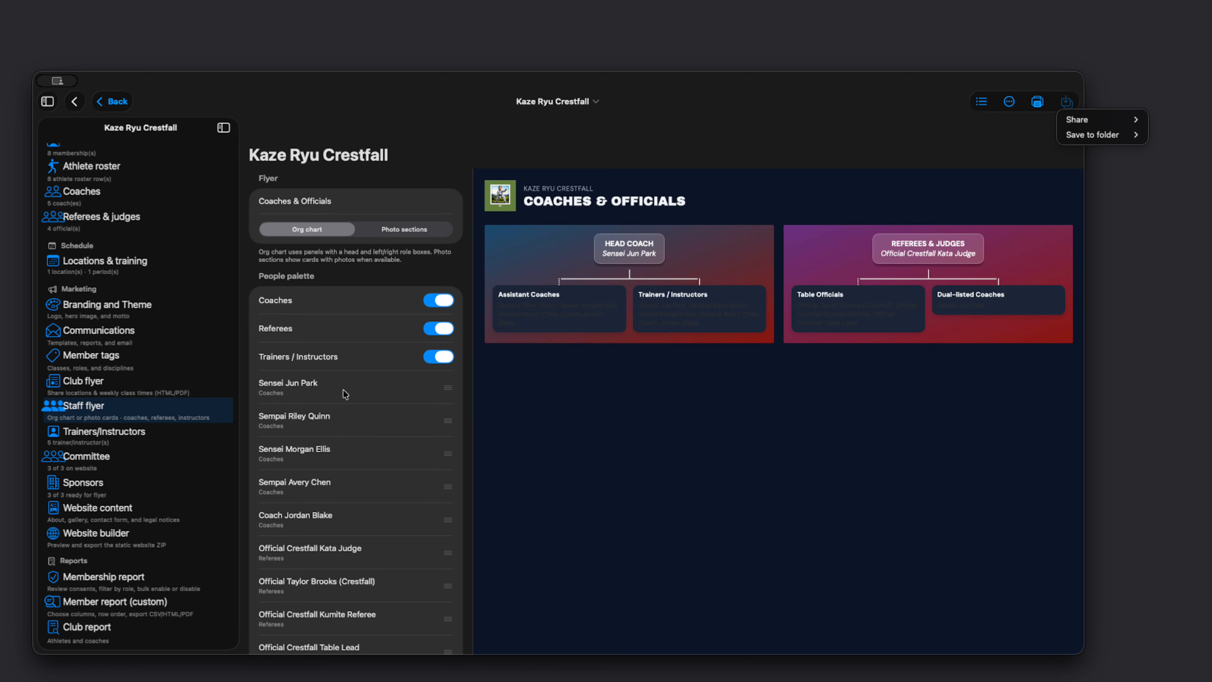
click(74, 109)
Step: Leave the club and open the Kaze Ryu Demo Open competition
click(74, 106)
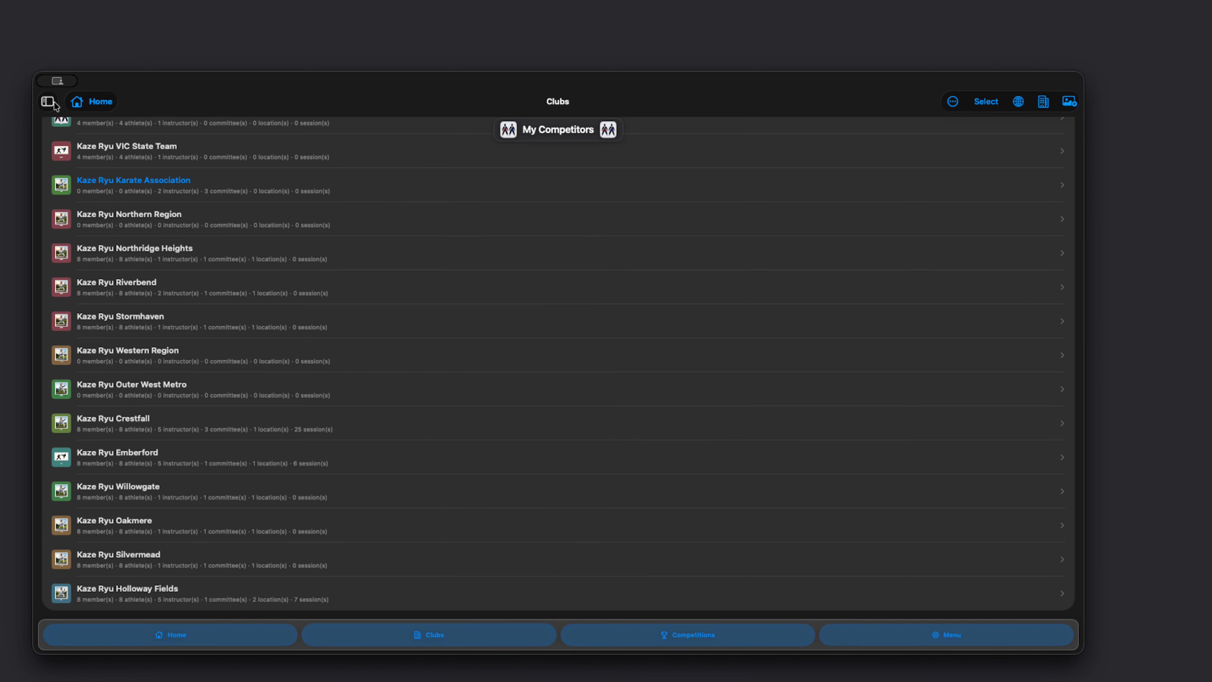
click(695, 637)
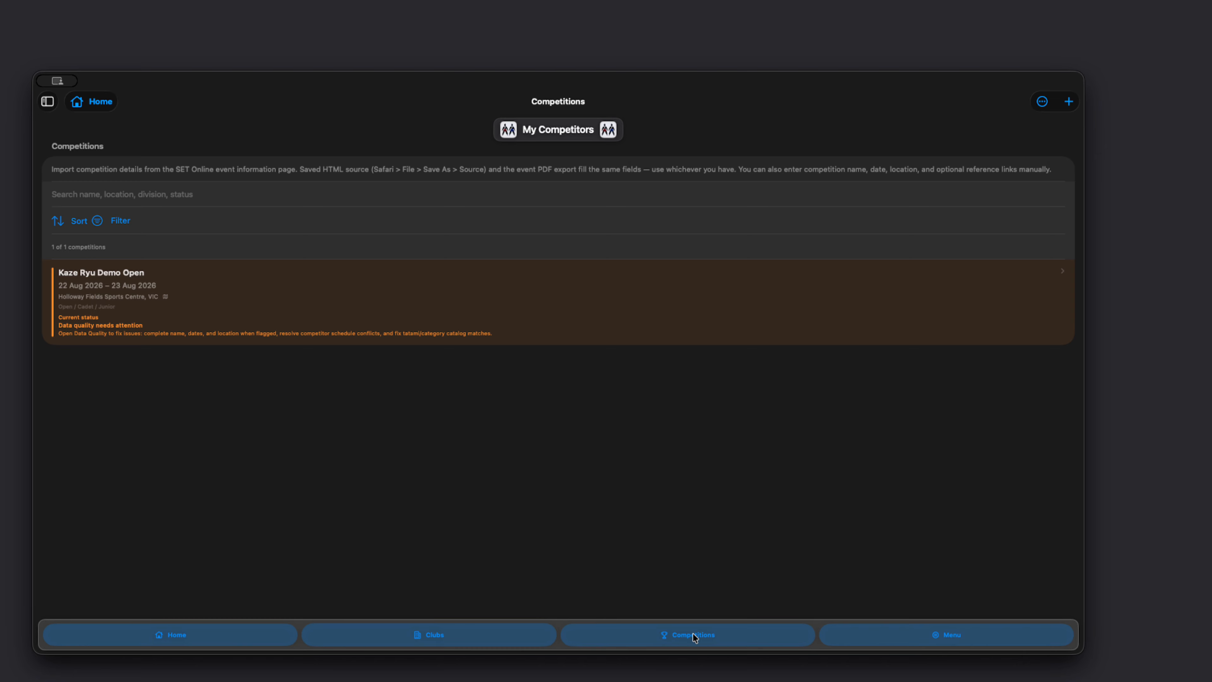
click(288, 307)
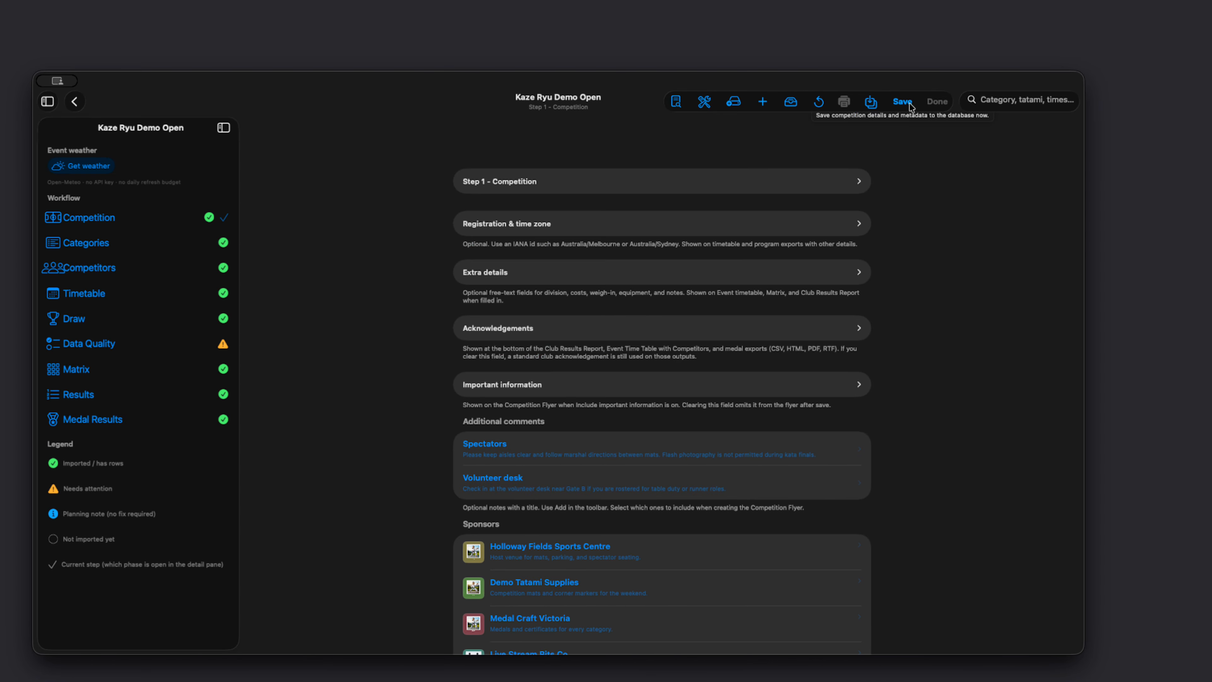
Step: View the share and save-to-folder options for the Kaze Ryu Demo Open competition
click(870, 102)
mouse_move(893, 139)
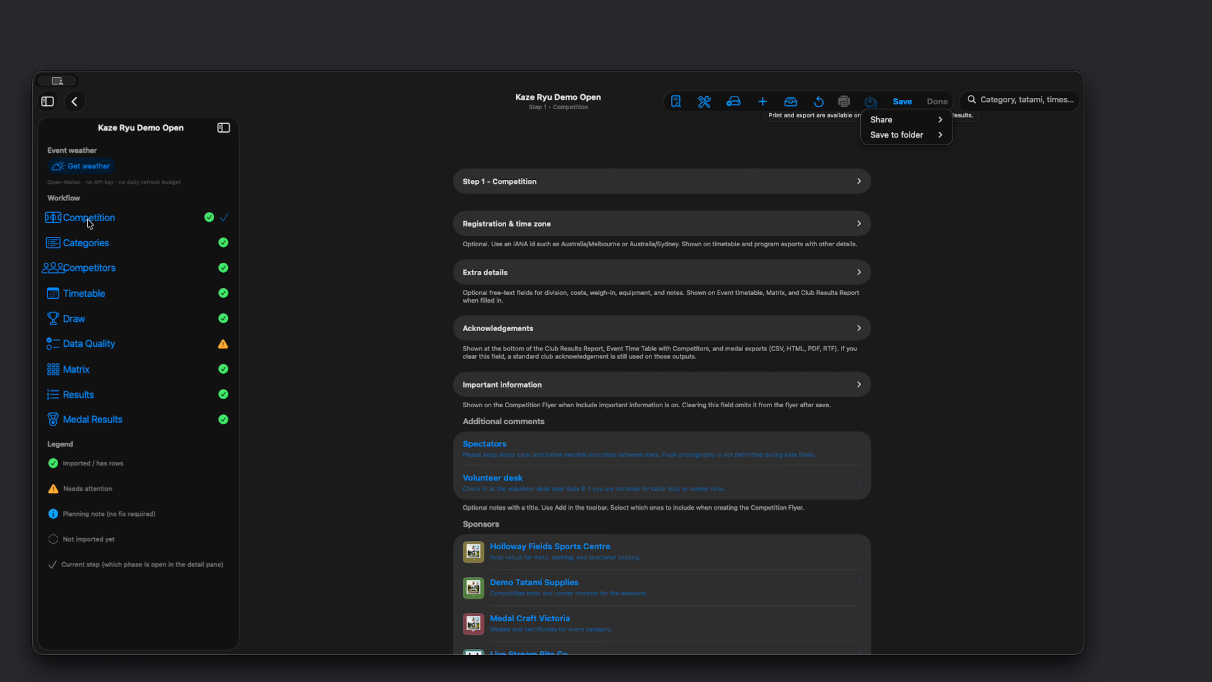
click(678, 107)
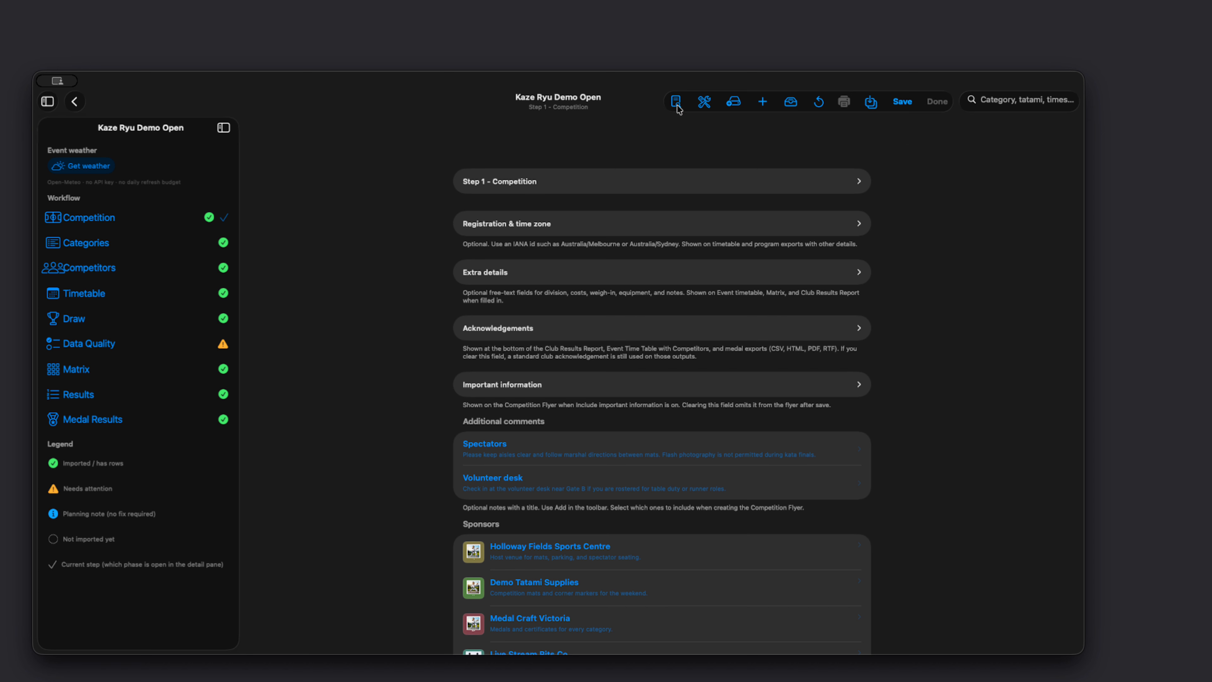
Step: Open the Competition Flyer report for Kaze Ryu Demo Open
click(678, 107)
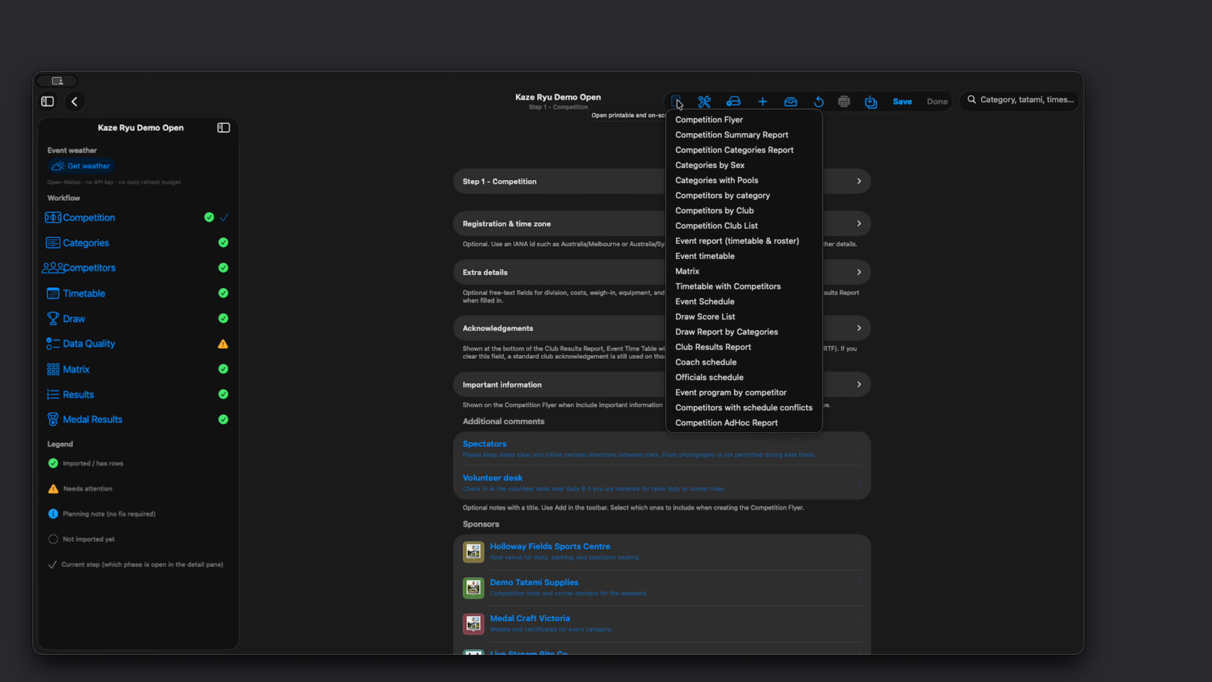
click(698, 124)
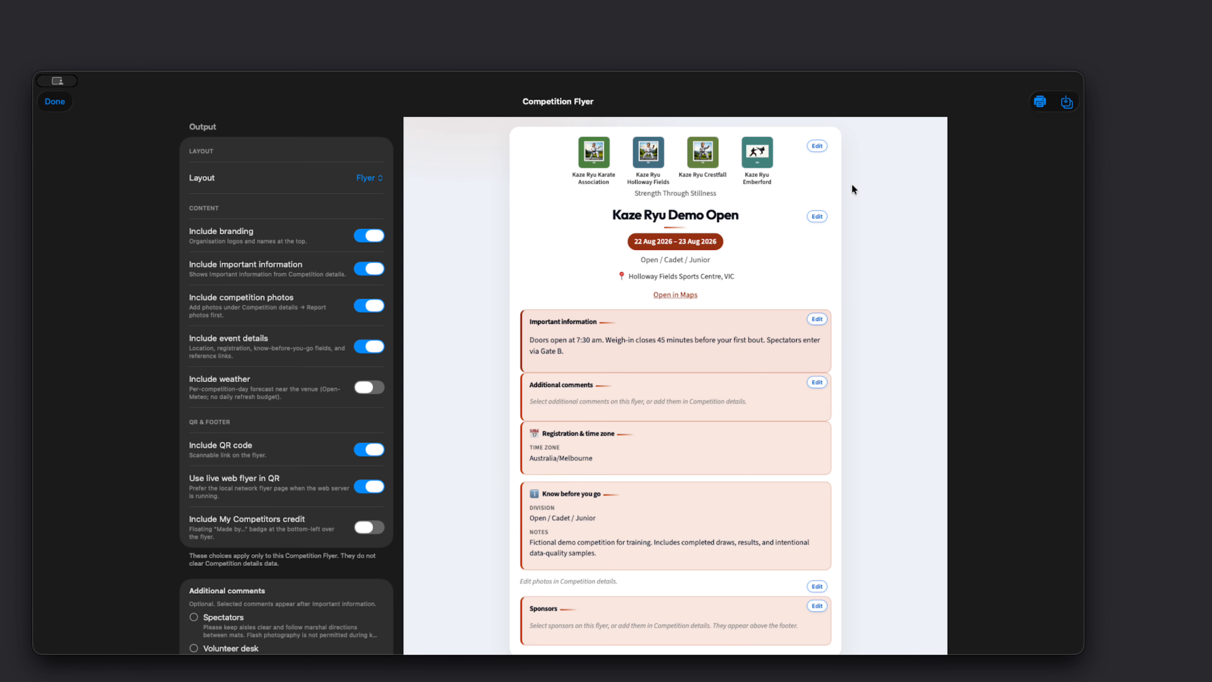
scroll(319, 317, up, 1)
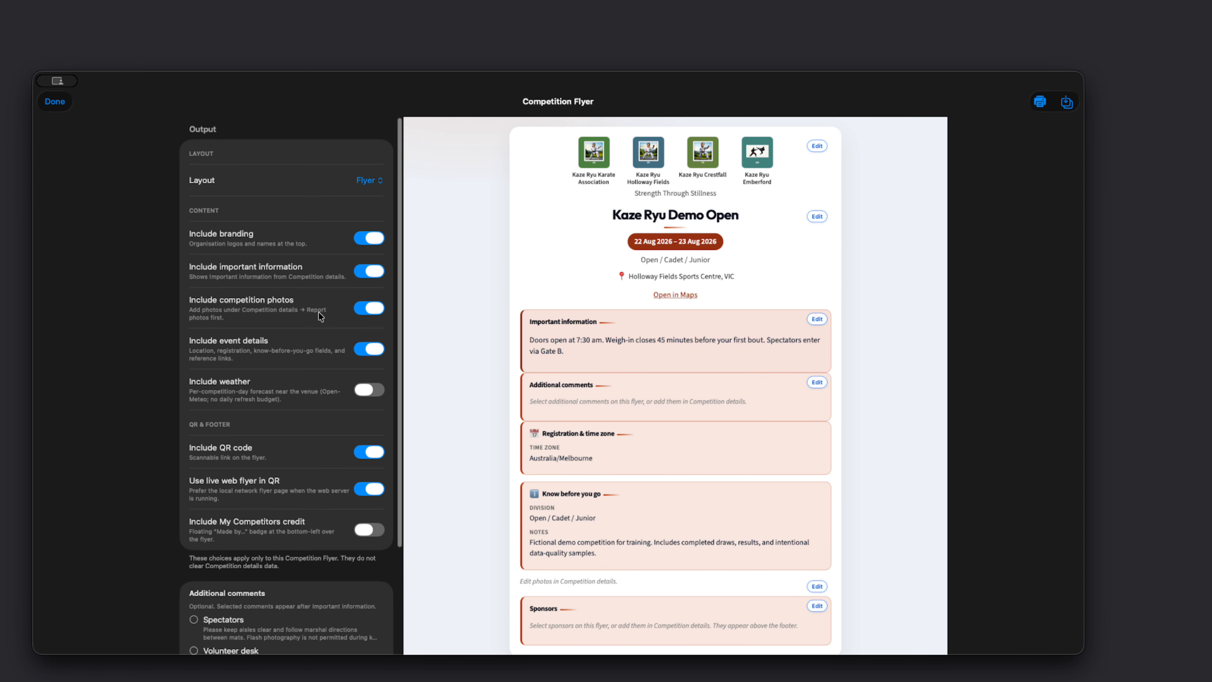
Step: Preview the competition flyer in the Document layout and switch it back to the Flyer layout
click(376, 180)
click(381, 196)
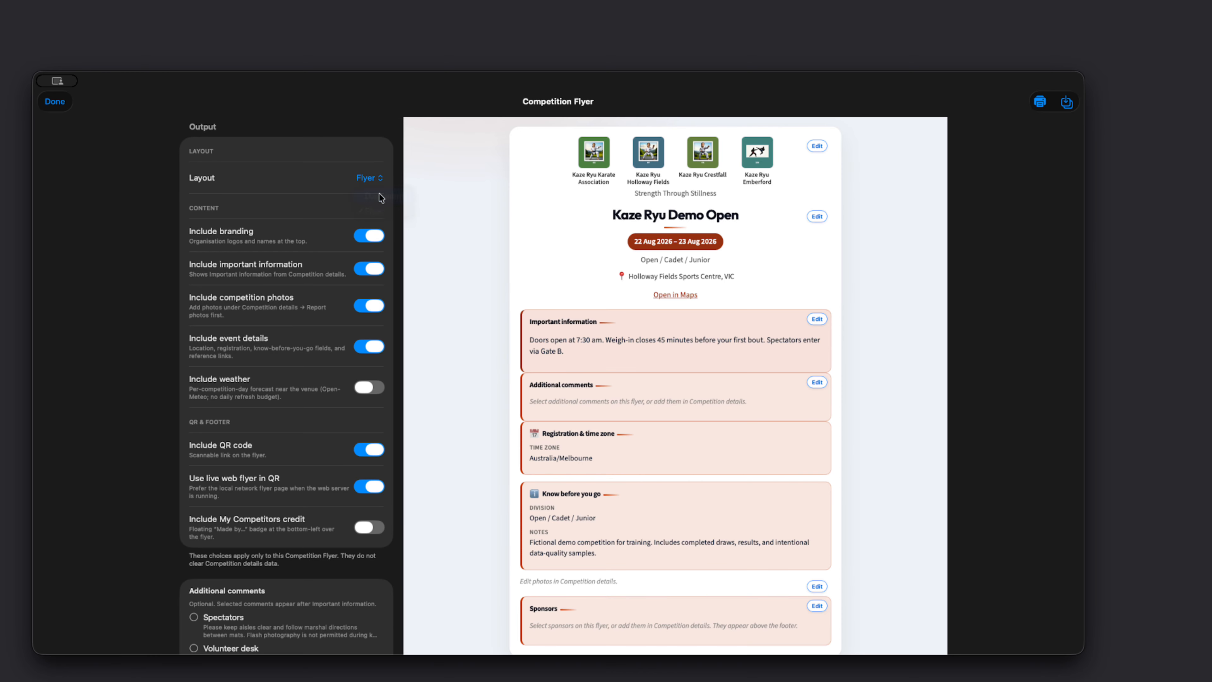
click(374, 180)
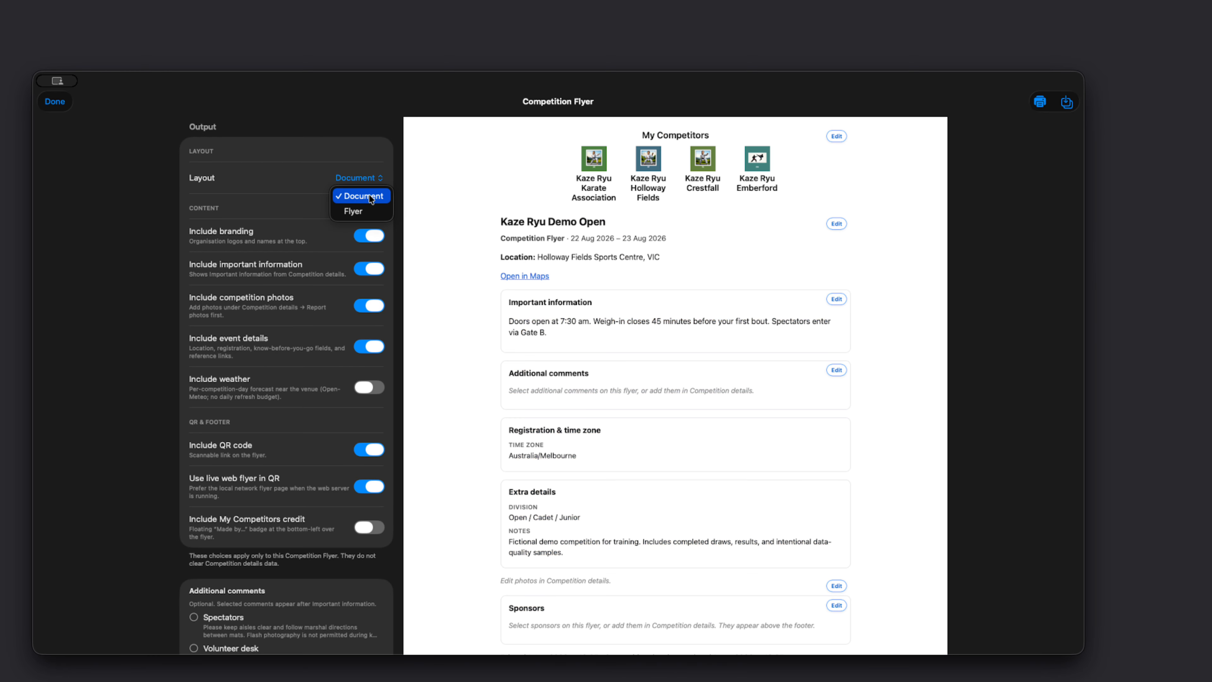
click(358, 212)
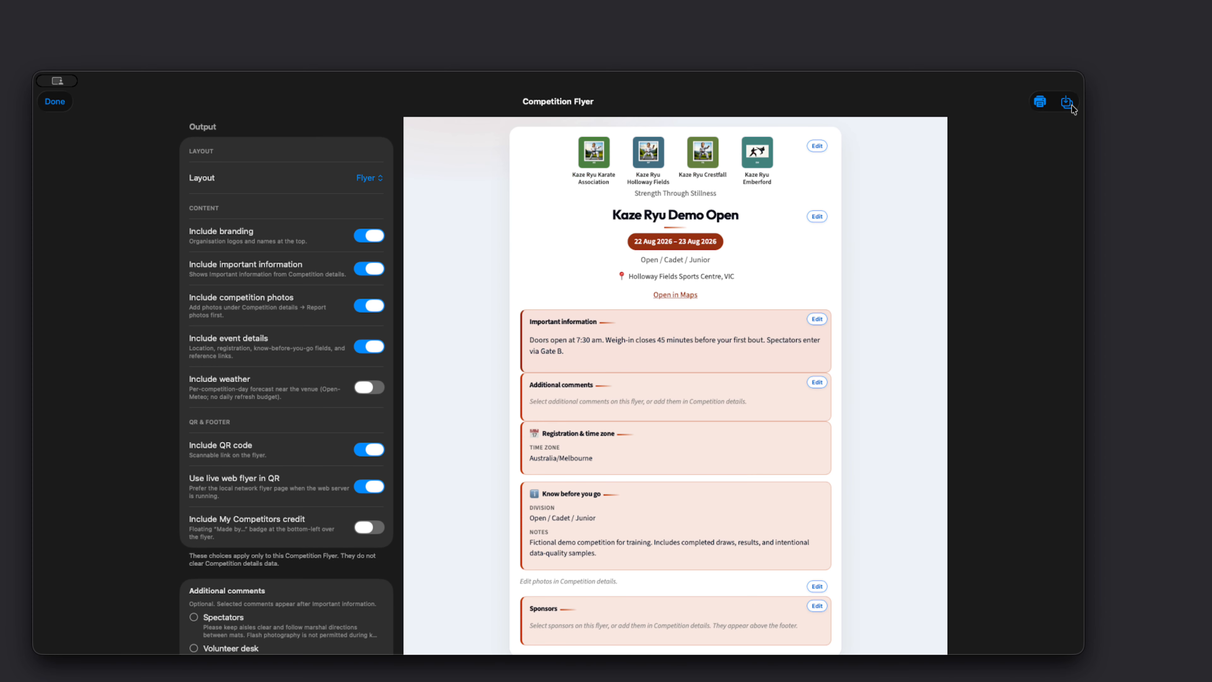
Step: View the file formats for saving the competition flyer to a folder, and turn on Include weather
click(1072, 106)
mouse_move(1091, 135)
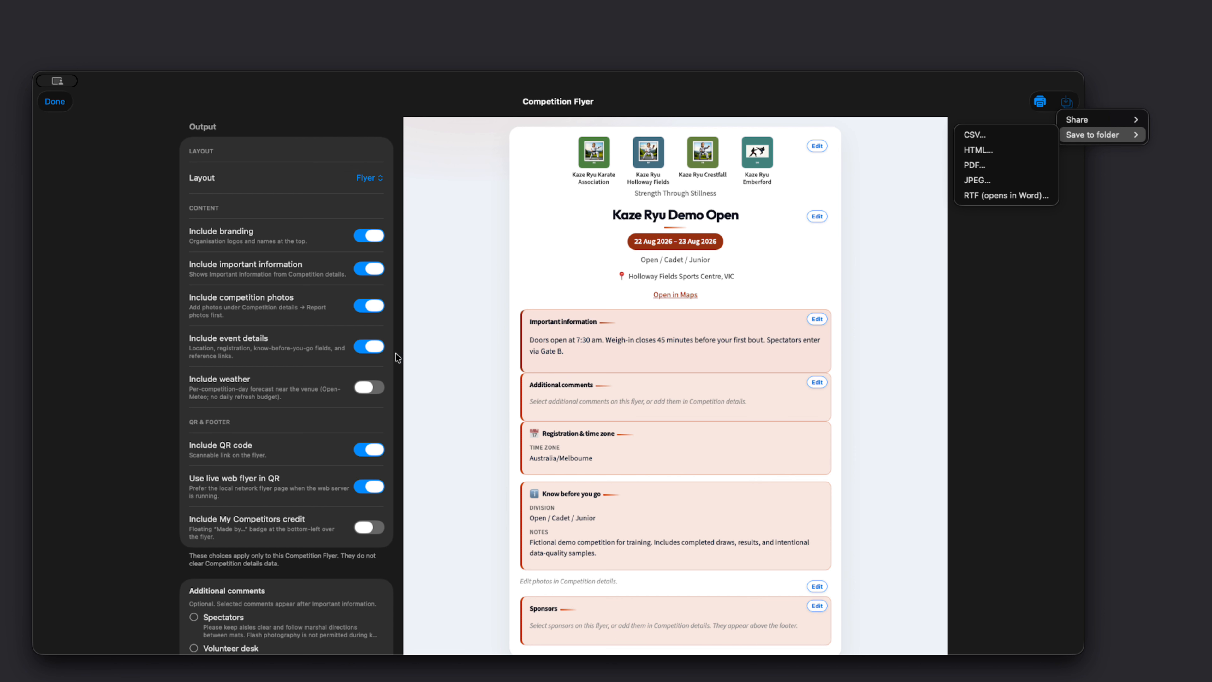
click(365, 387)
click(374, 390)
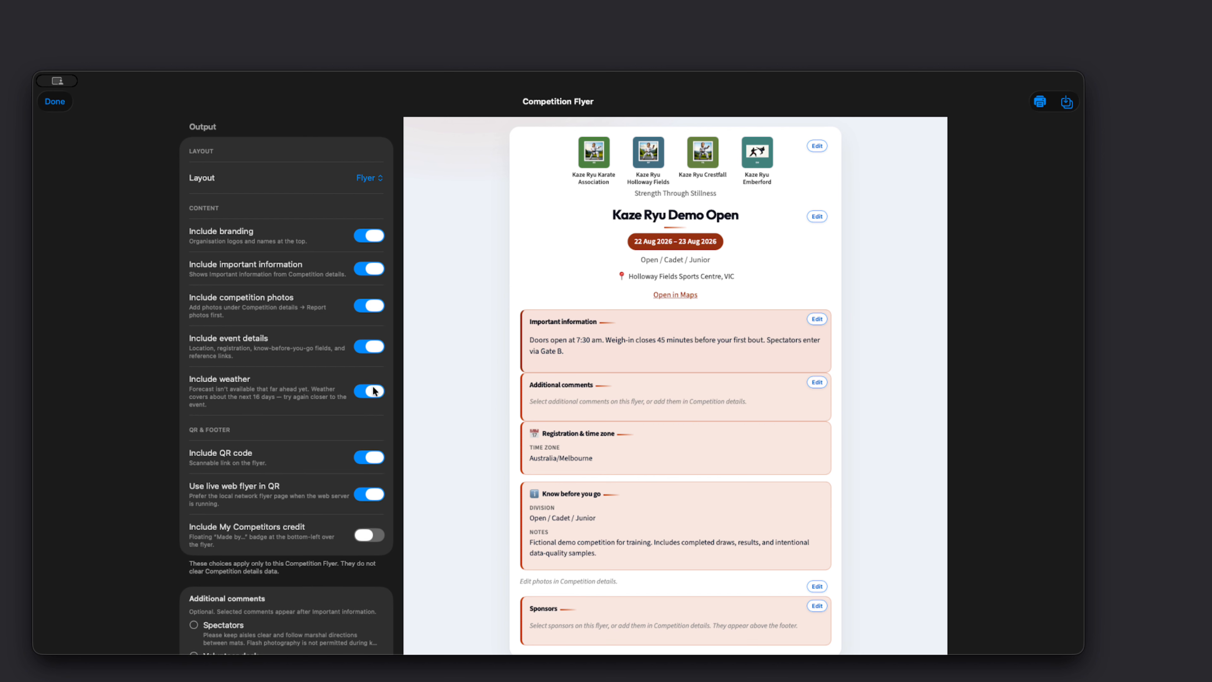